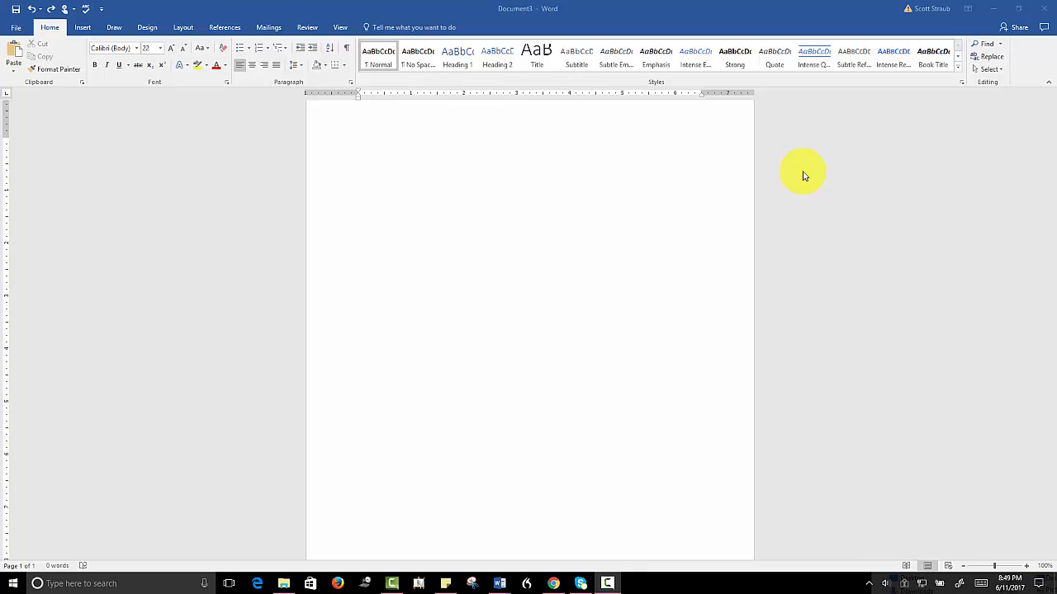
Paste the copied heading "Task 1 – Using The Snipping Tool" into the blank document.
click(386, 153)
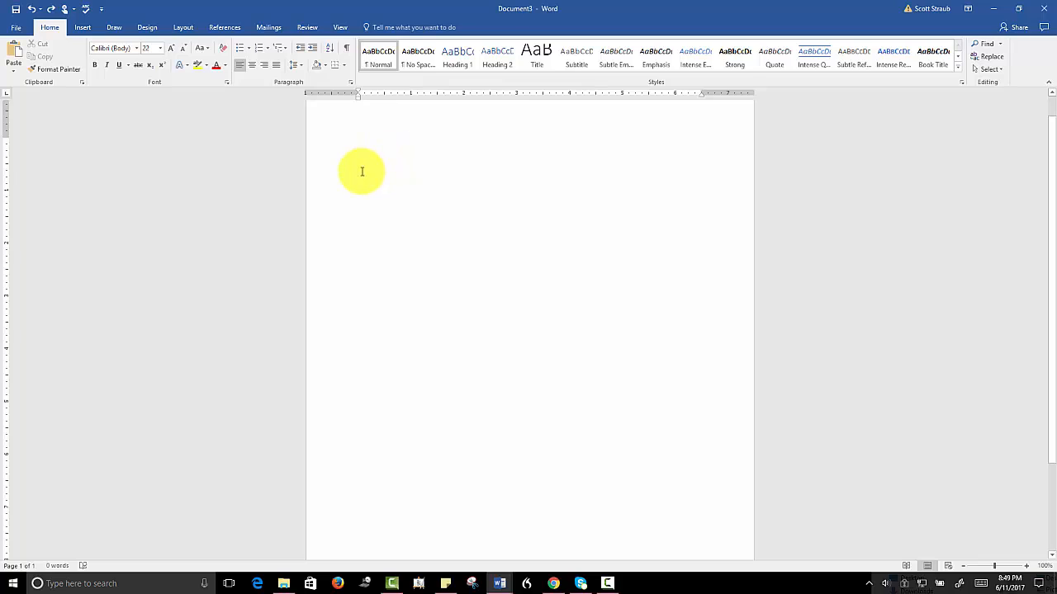
right_click(362, 170)
click(385, 217)
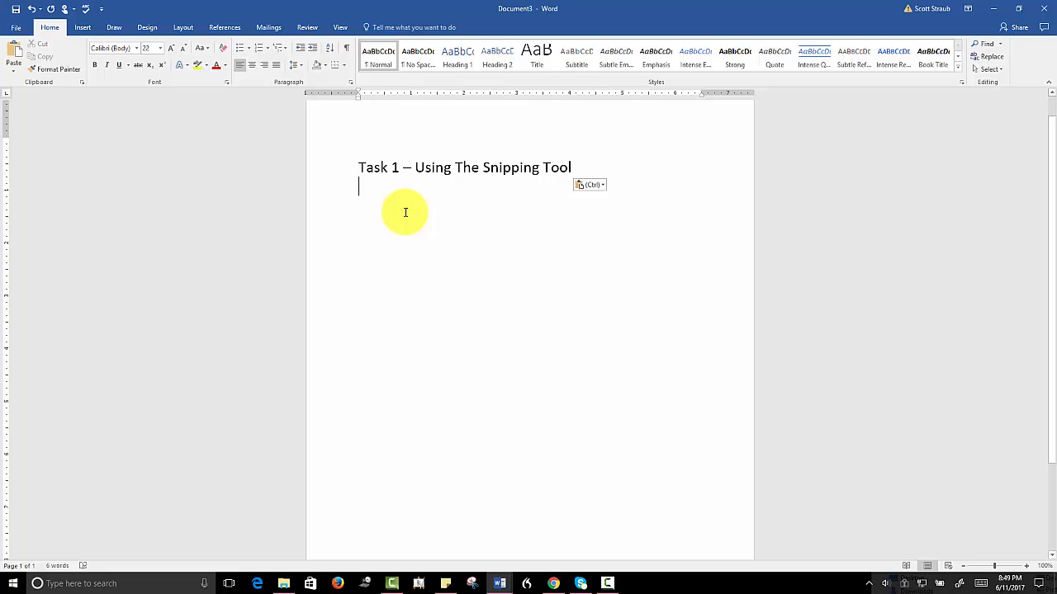
Add blank lines below the Task 1 heading until the cursor reaches the start of a second page.
key(Return)
key(Return)
key(Return)
key(Return)
key(Return)
key(Return)
key(Return)
key(Return)
key(Return)
key(Return)
key(Return)
key(Return)
key(Return)
key(Return)
key(Return)
key(Return)
key(Return)
key(Return)
key(Return)
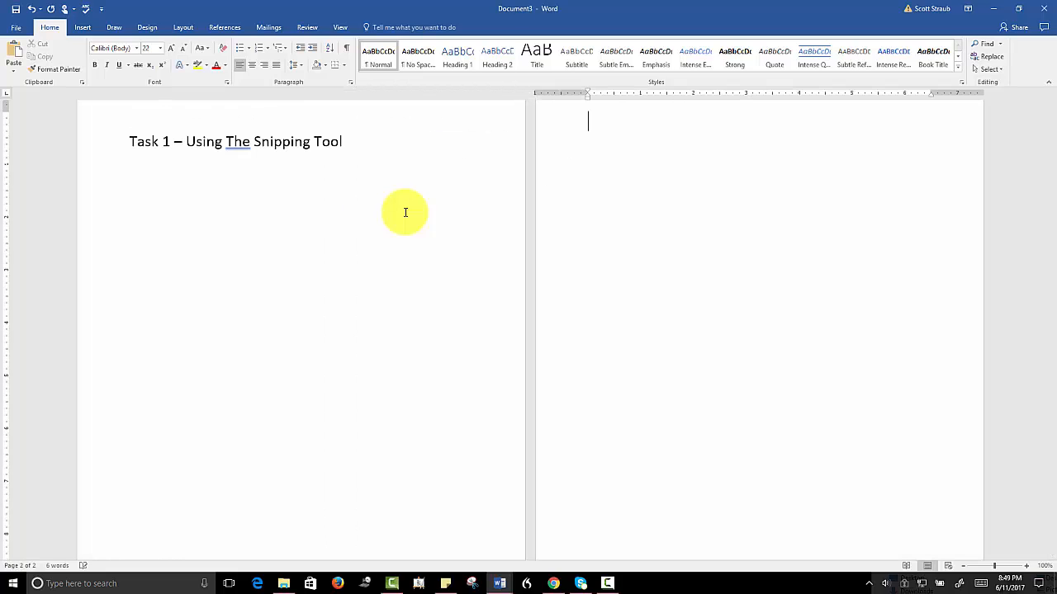
key(BackSpace)
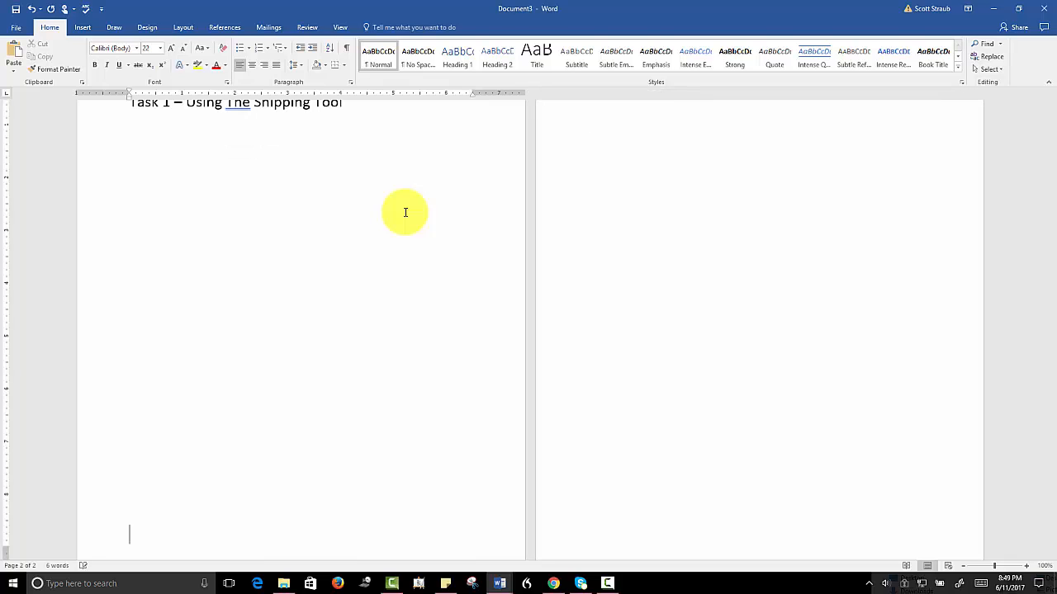
key(Return)
key(Return)
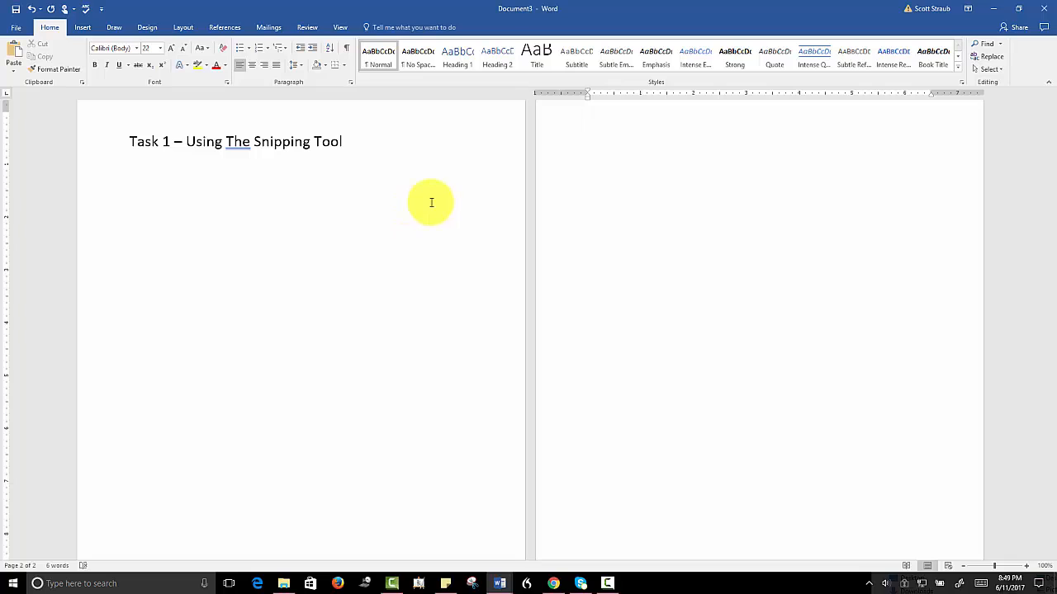
Paste the heading on the second page, reword it as "Task 2 – Files and Folders", and add a new line below it.
text(Task 1 – Using The Snipping Tool)
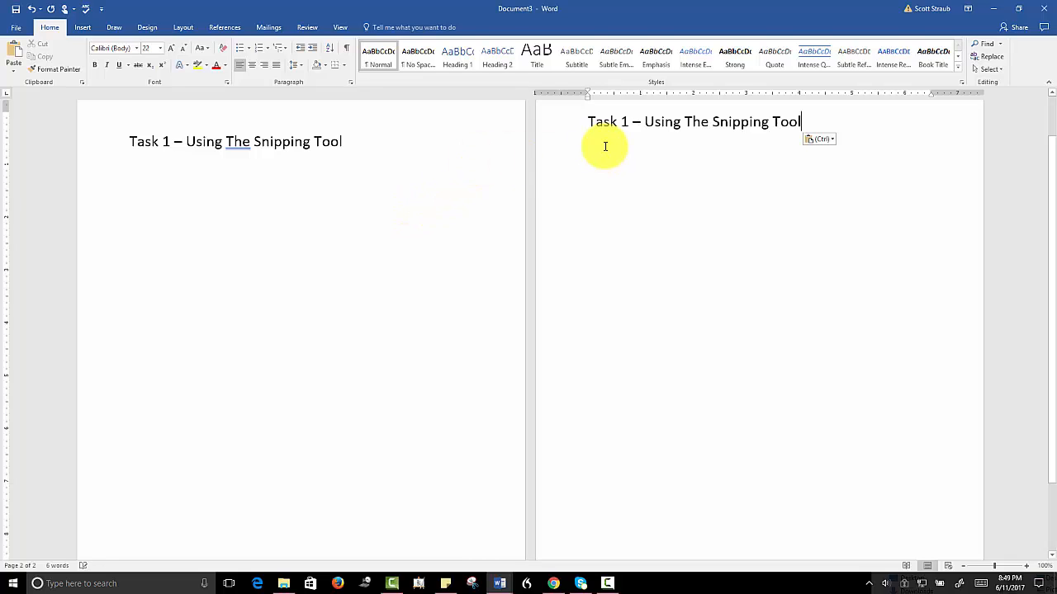
click(623, 122)
drag(623, 122, 798, 128)
text(2)
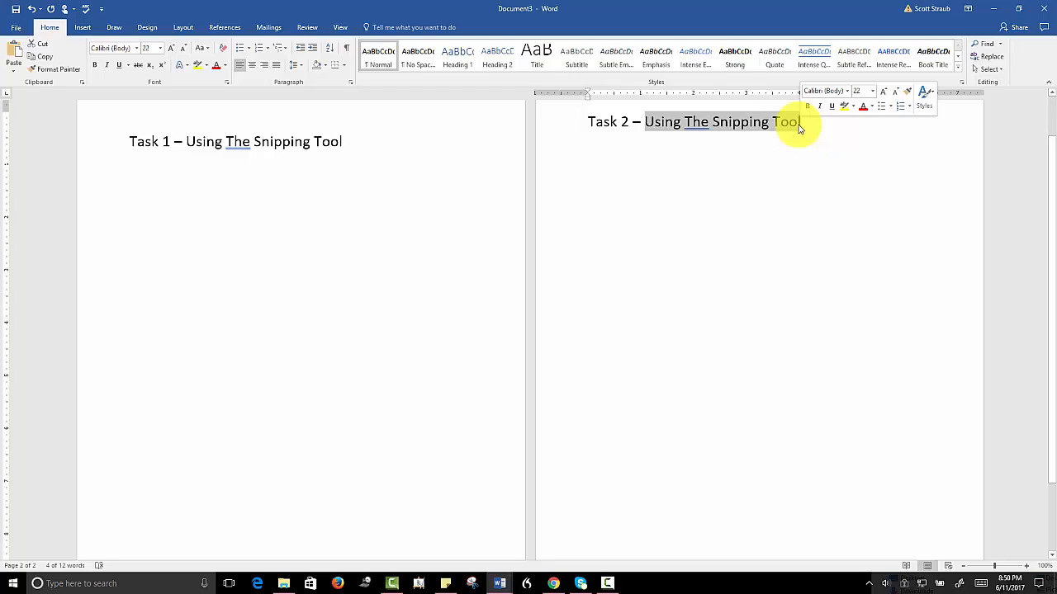
text(Files and f)
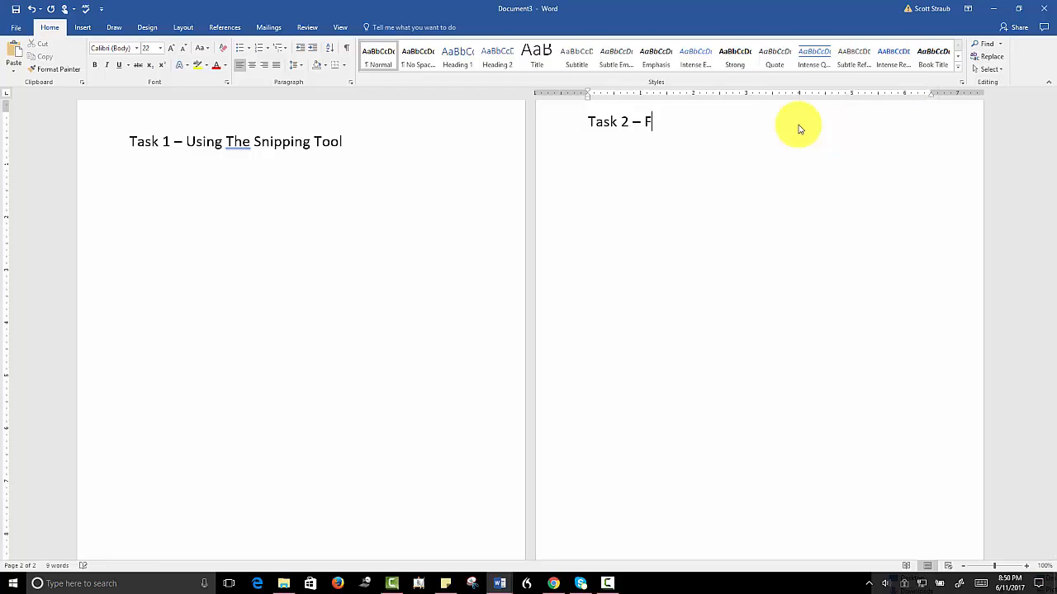
key(BackSpace)
text(FOld)
key(BackSpace)
key(BackSpace)
key(BackSpace)
text(olders)
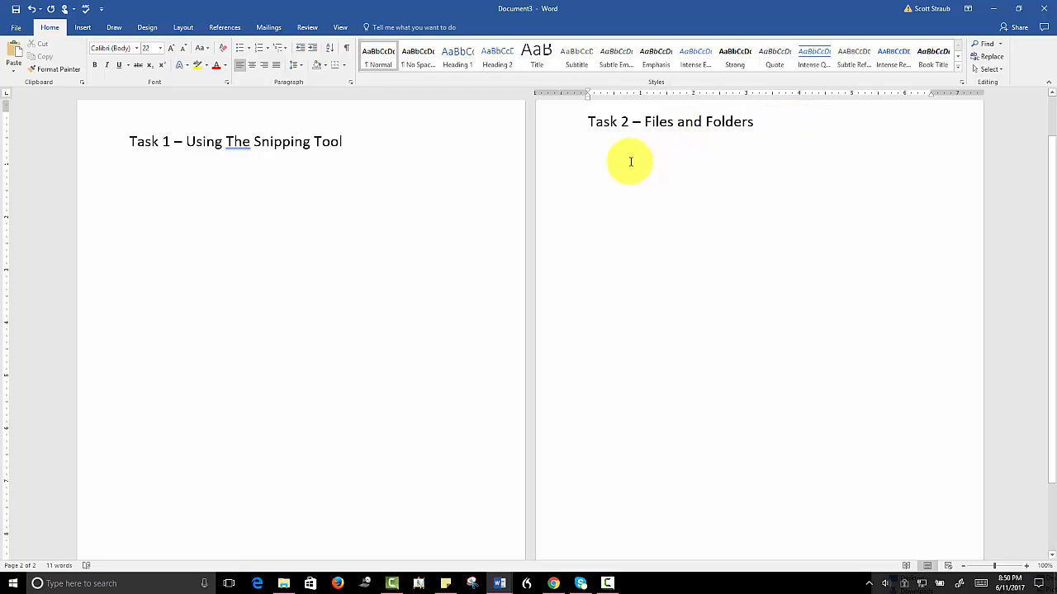
key(Return)
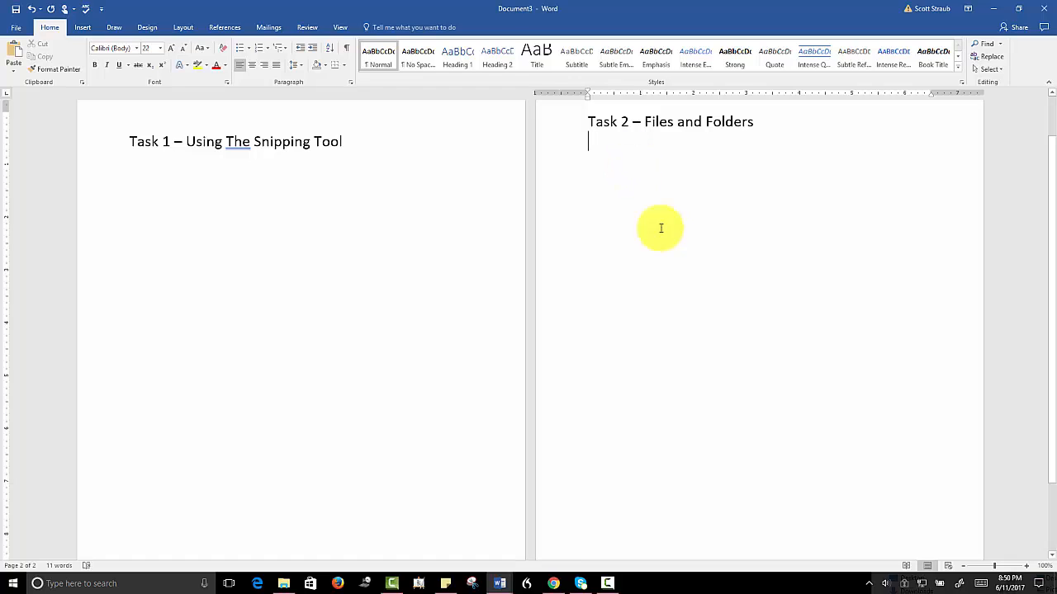
Insert the picture "snipping to example embedded in Word.JPG" from Downloads directly below the Task 1 heading.
click(1007, 568)
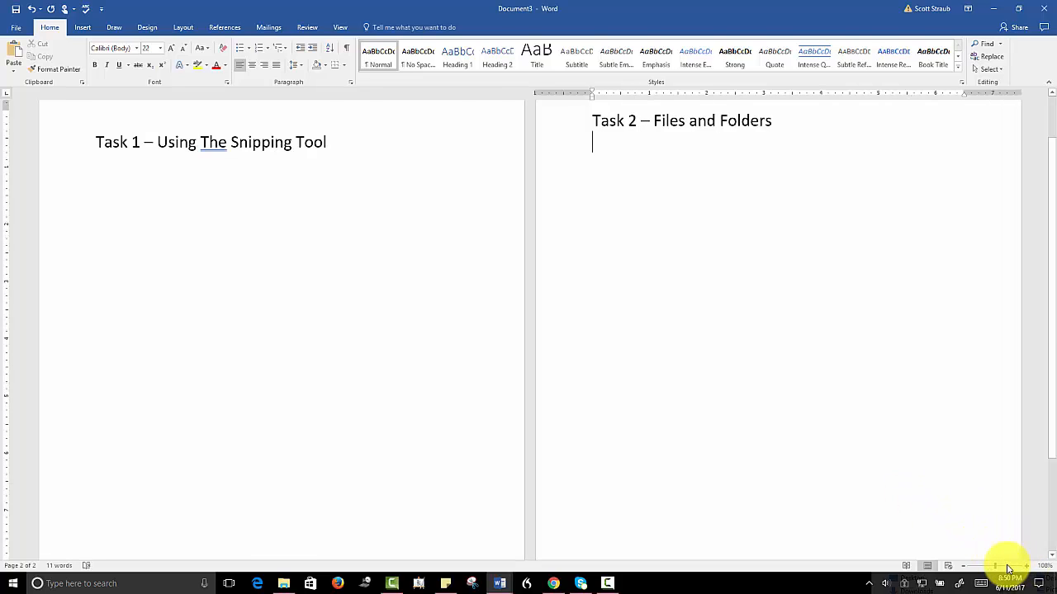
scroll(475, 296, up, 10)
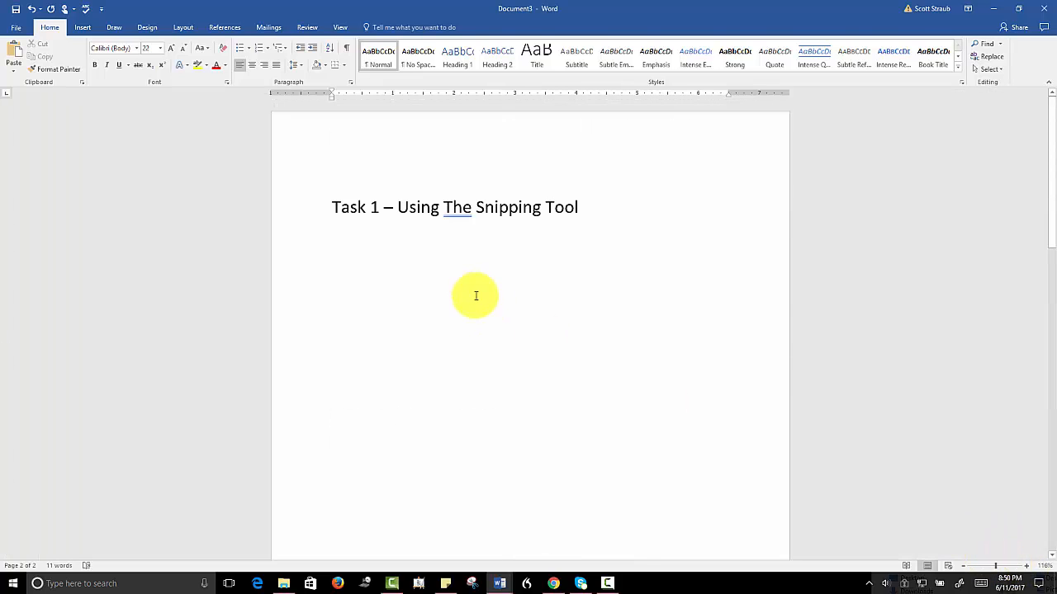
click(352, 229)
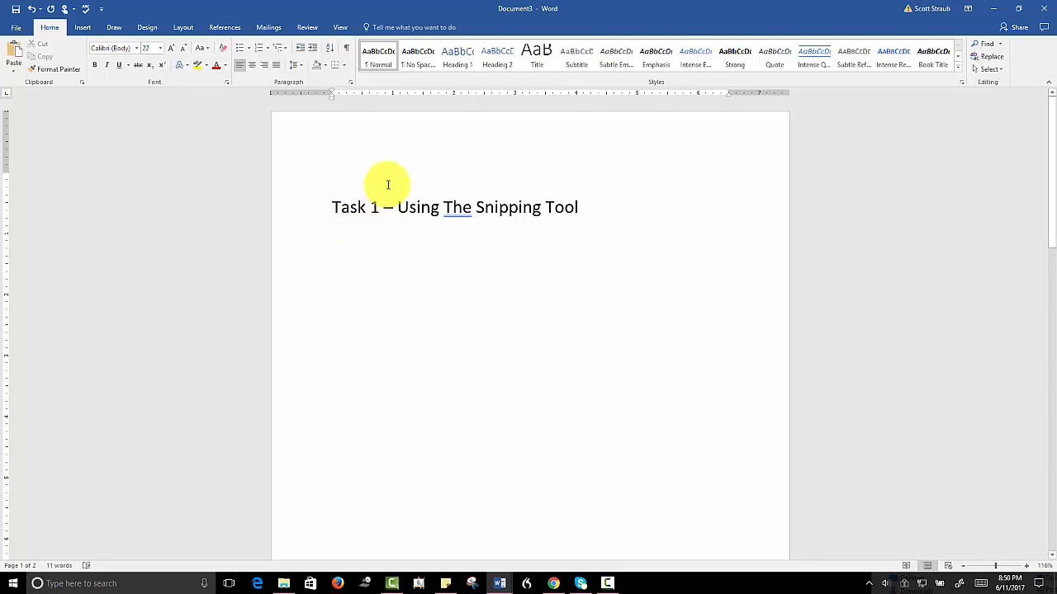
scroll(477, 215, down, 10)
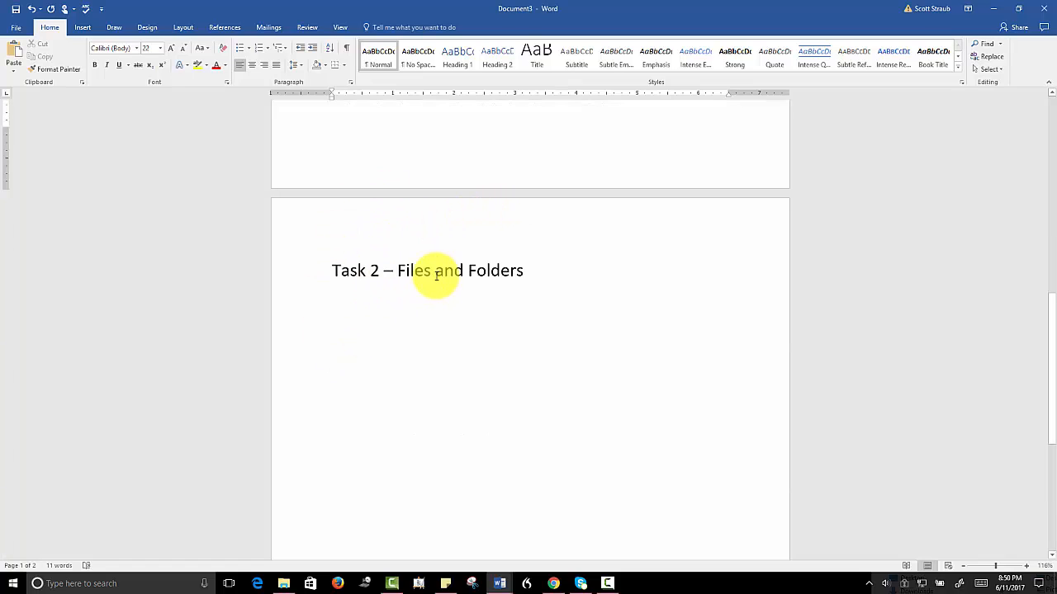
scroll(434, 279, up, 10)
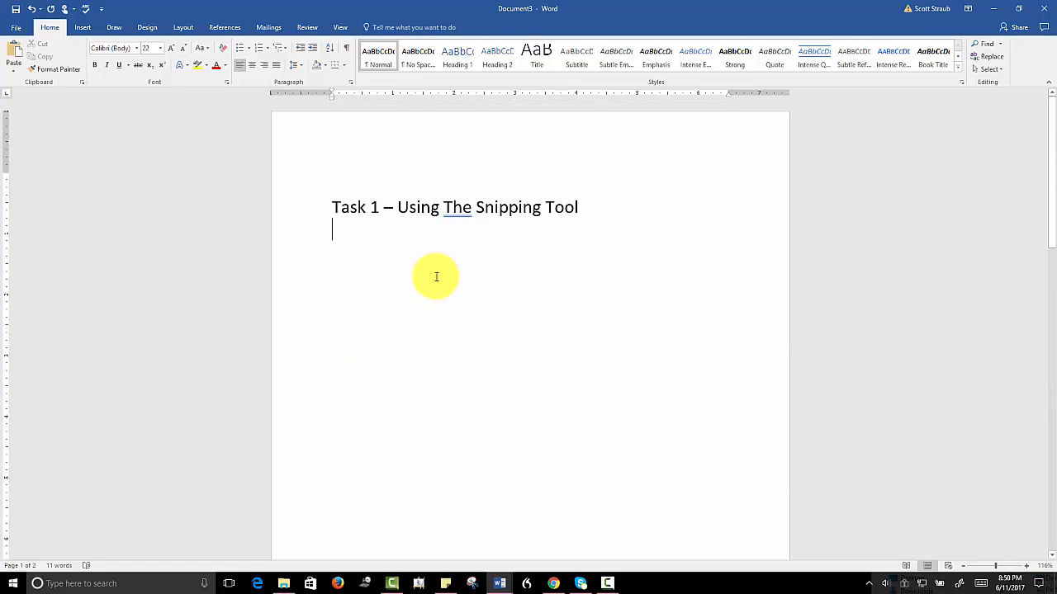
click(83, 27)
click(122, 52)
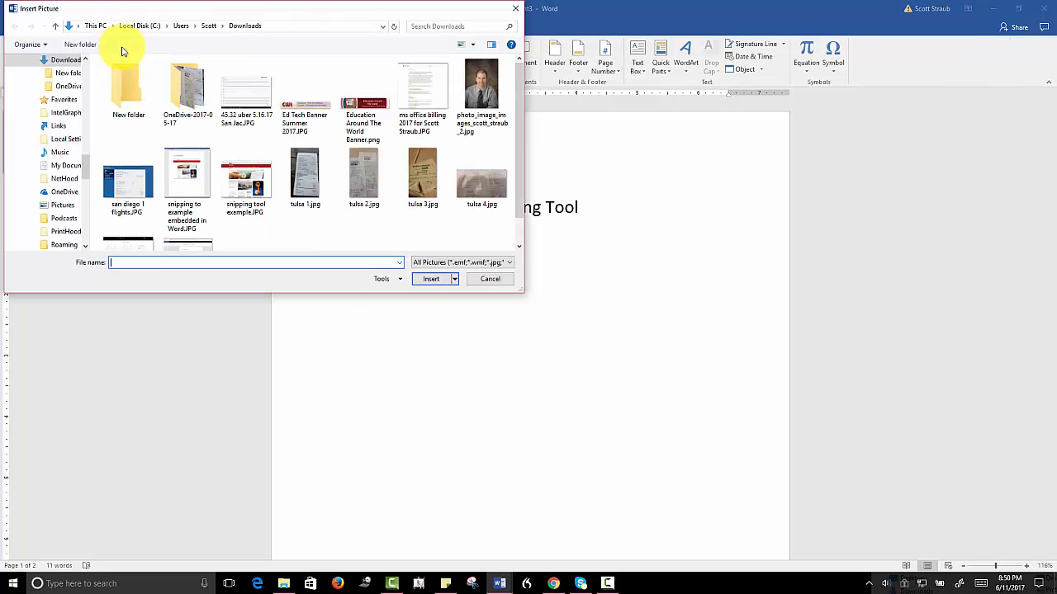
click(68, 58)
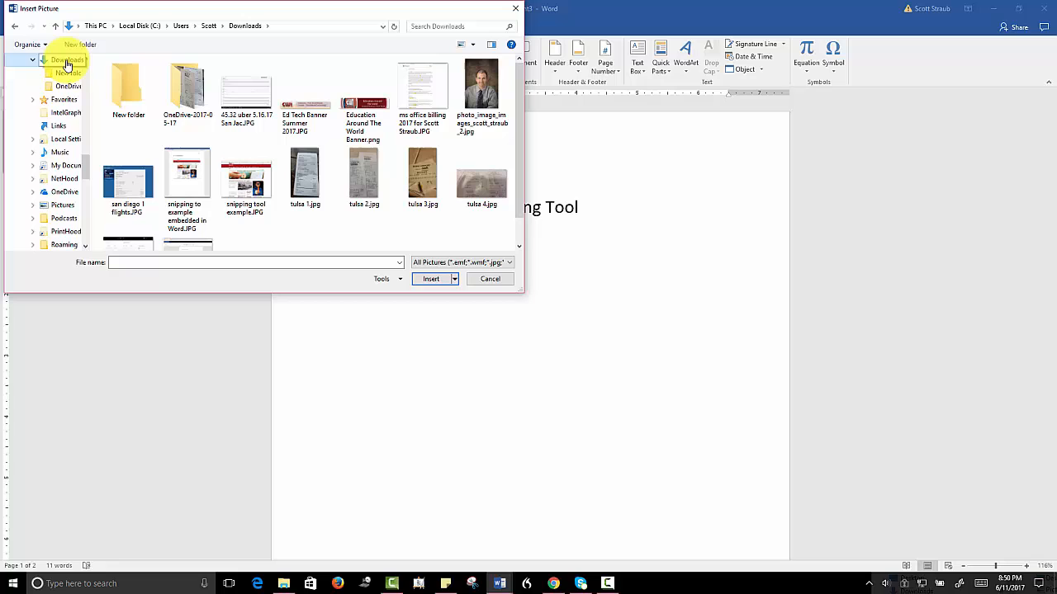
click(189, 182)
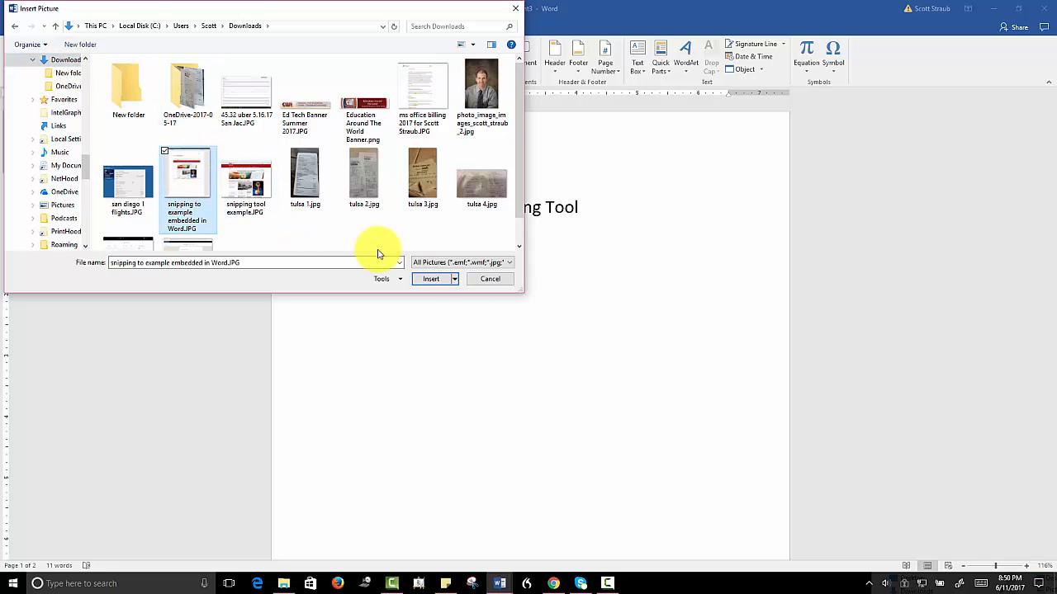
click(428, 278)
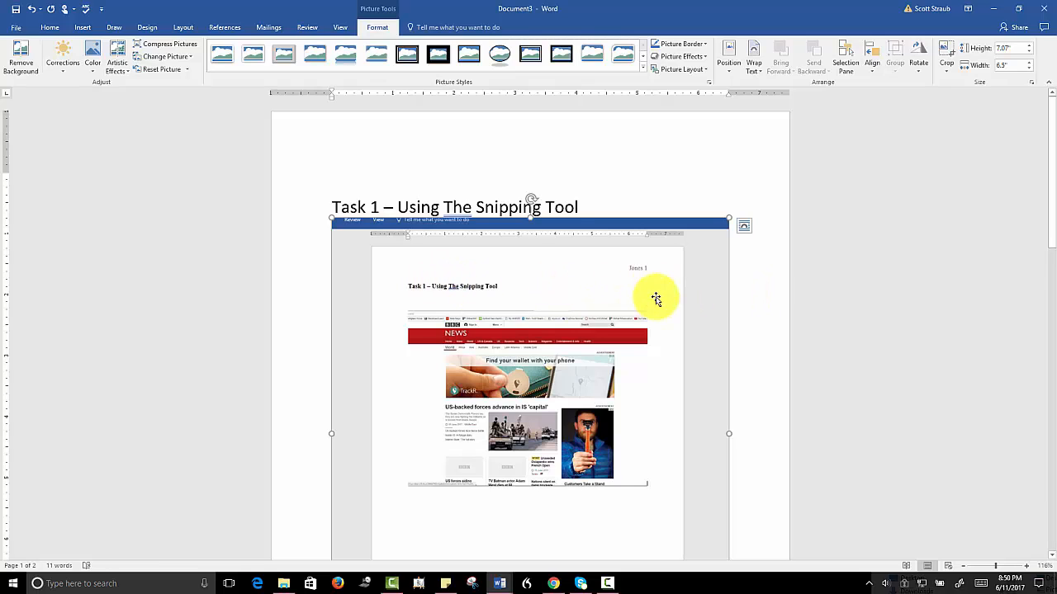
click(581, 206)
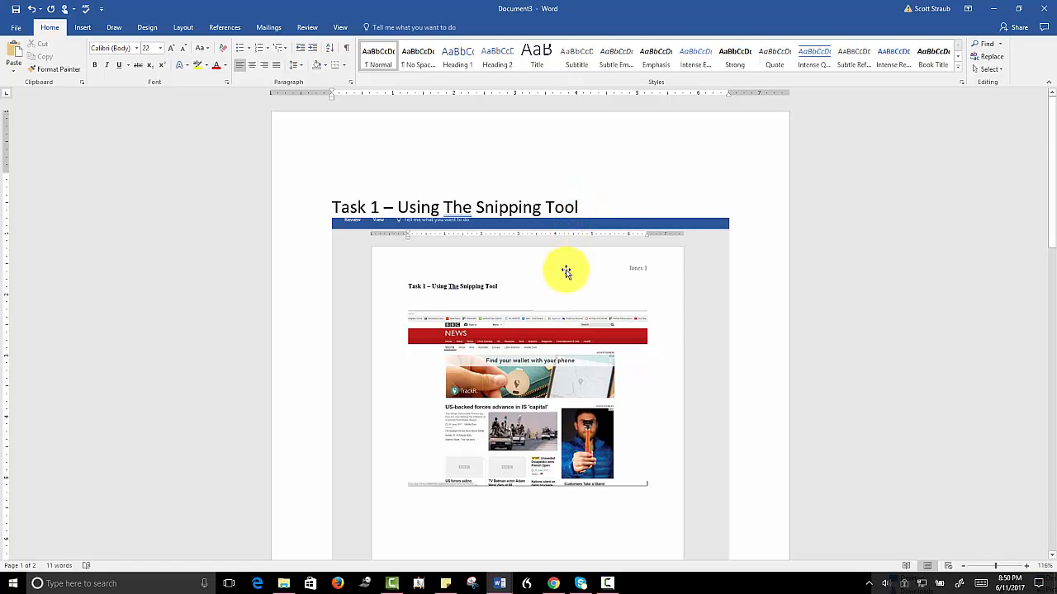
Check how the picture shifted the Task 2 heading, then undo the changes so only the Task 1 heading remains.
scroll(566, 271, down, 3)
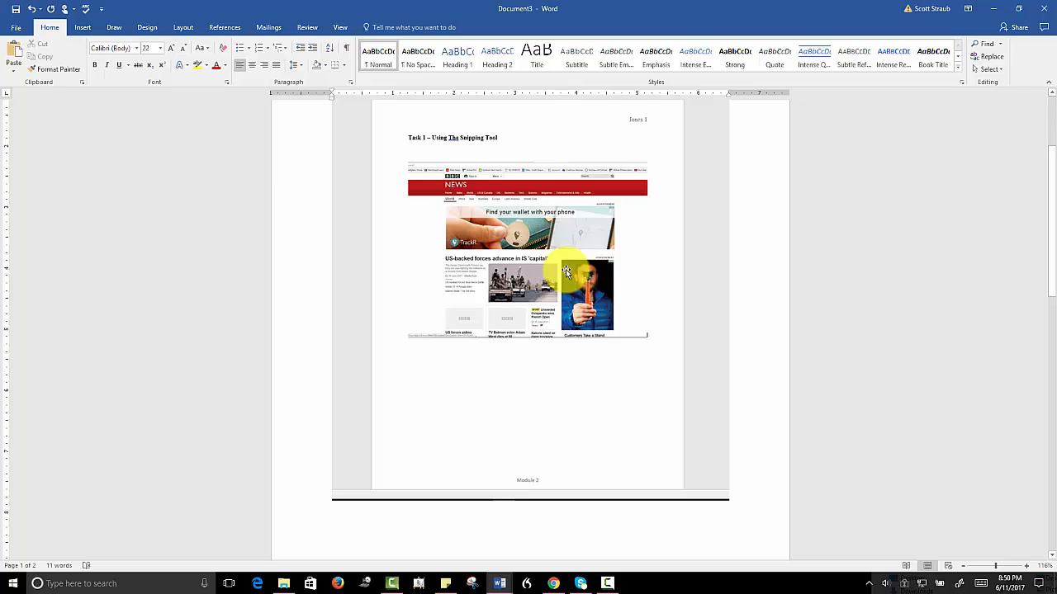
scroll(565, 269, down, 10)
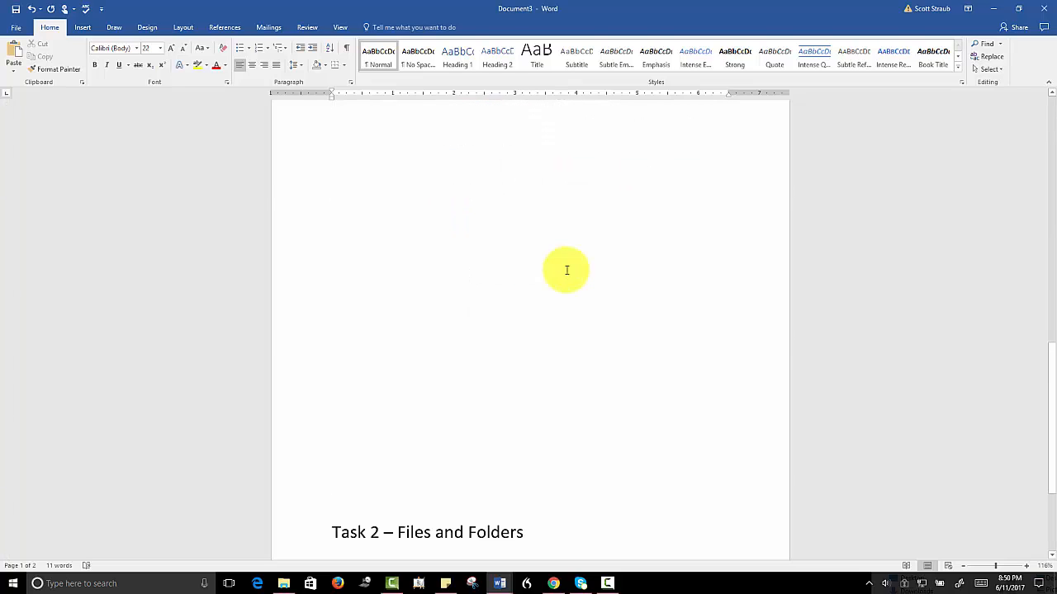
scroll(430, 380, down, 3)
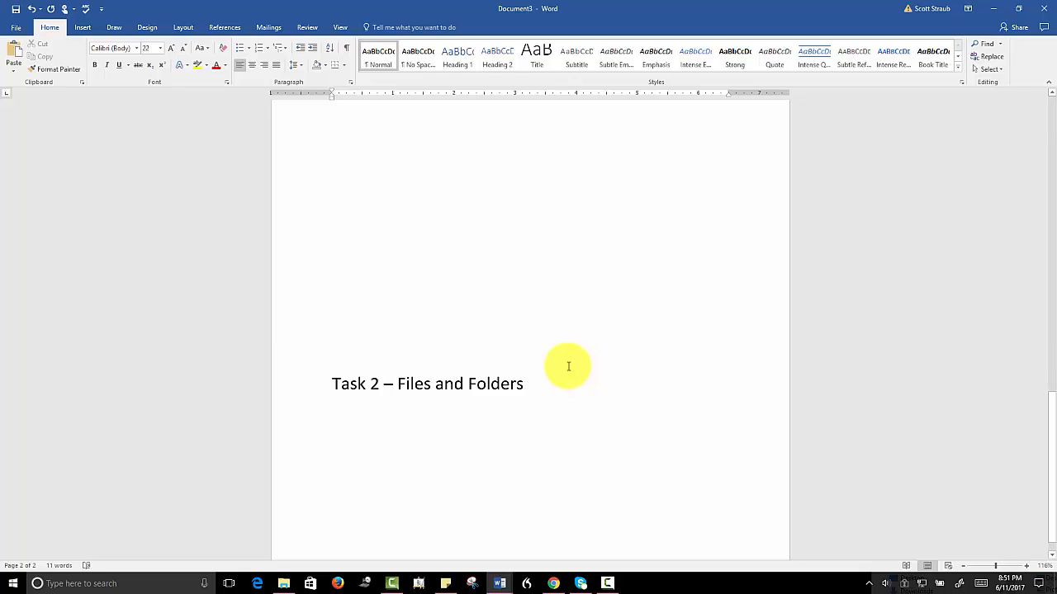
scroll(568, 367, up, 10)
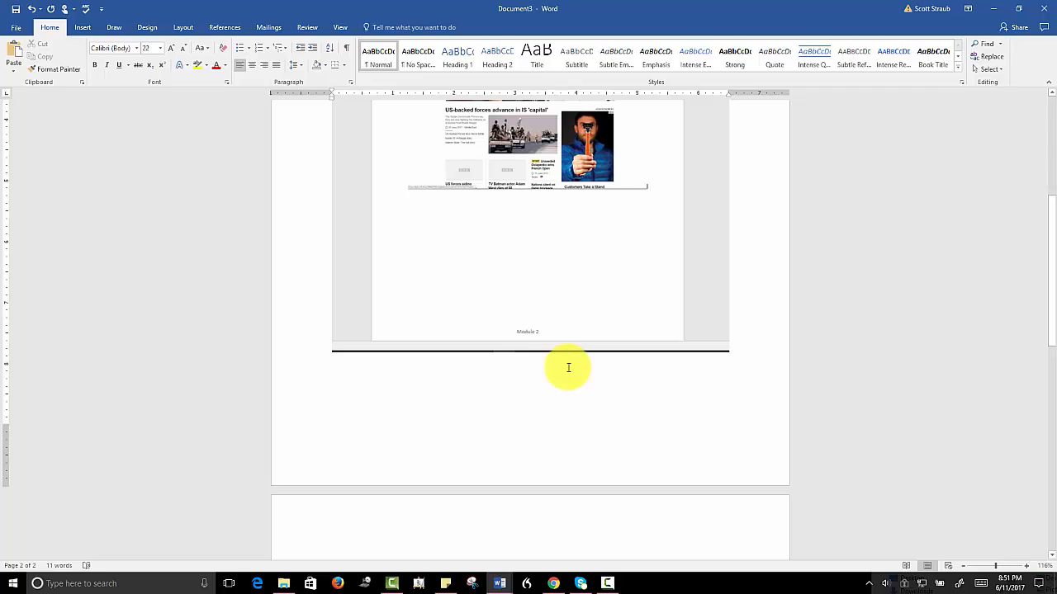
click(30, 9)
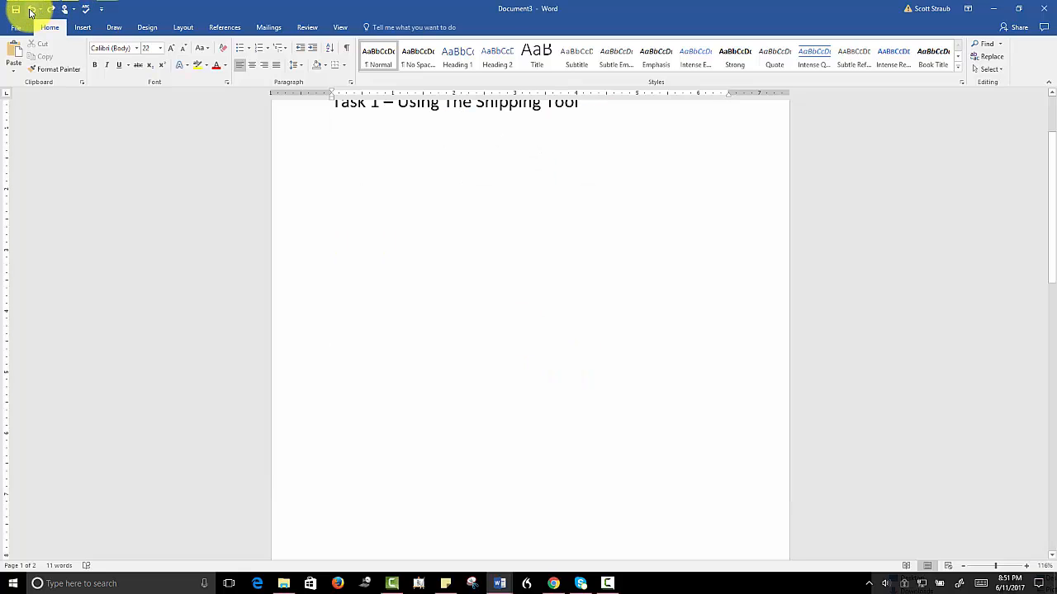
click(30, 9)
click(31, 9)
click(31, 9)
click(31, 9)
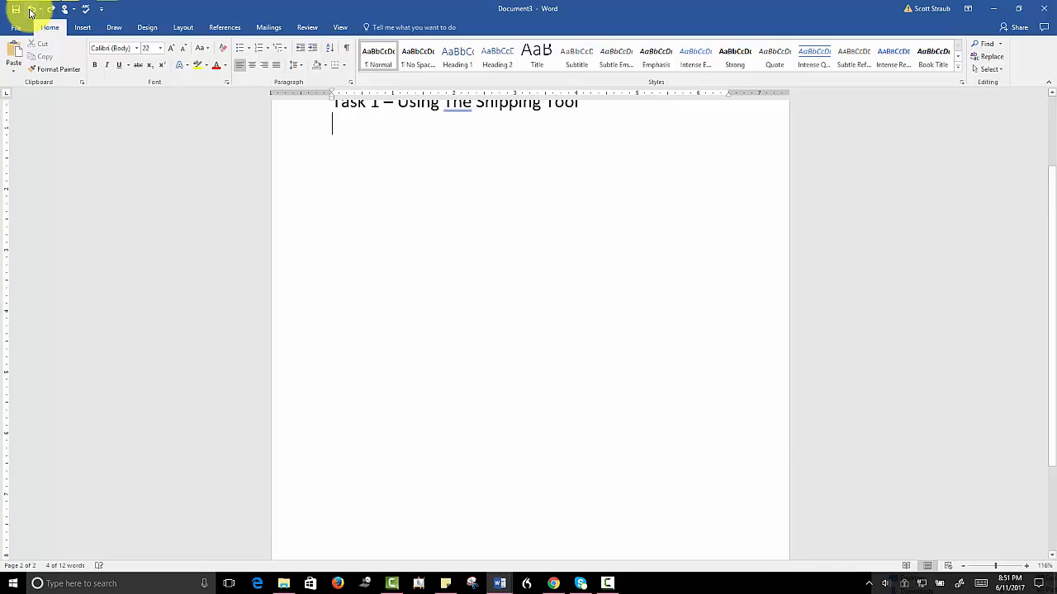
click(30, 9)
scroll(369, 162, up, 2)
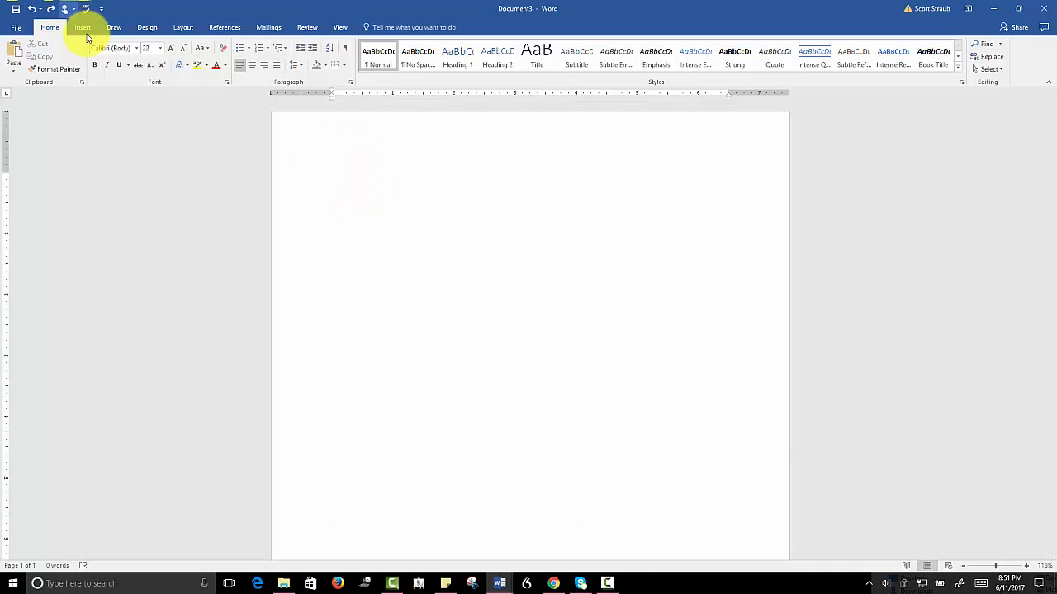
click(50, 9)
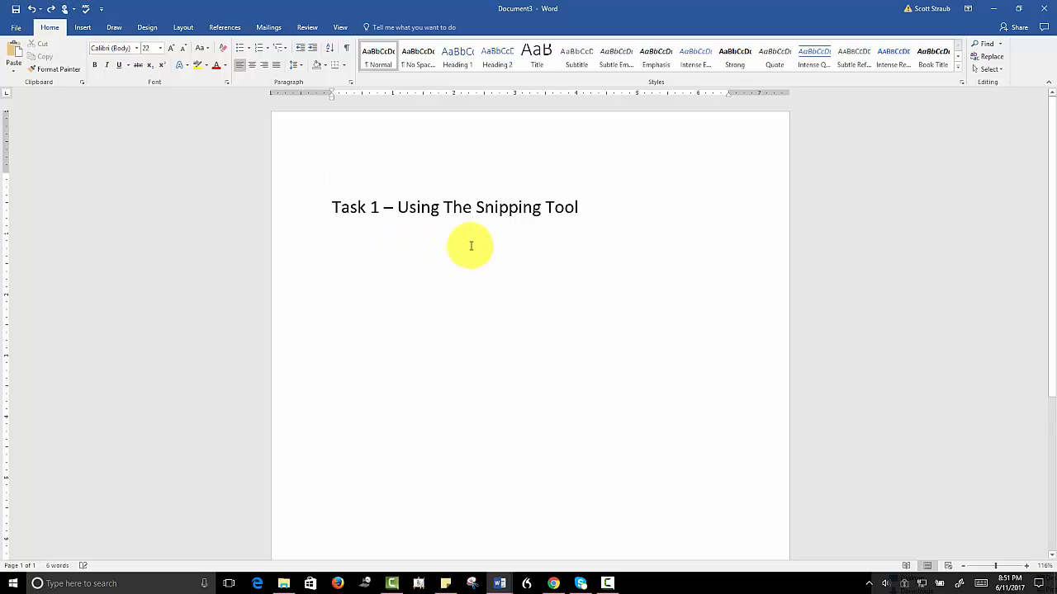
Add blank lines below the Task 1 heading and show the paragraph marks and hidden formatting symbols.
key(Return)
key(Return)
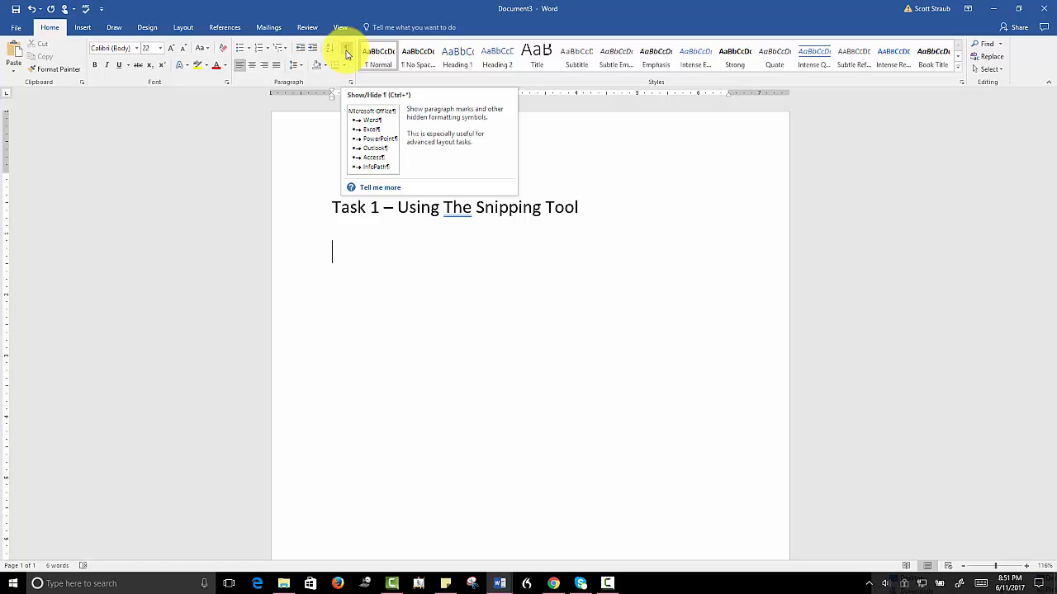
click(346, 50)
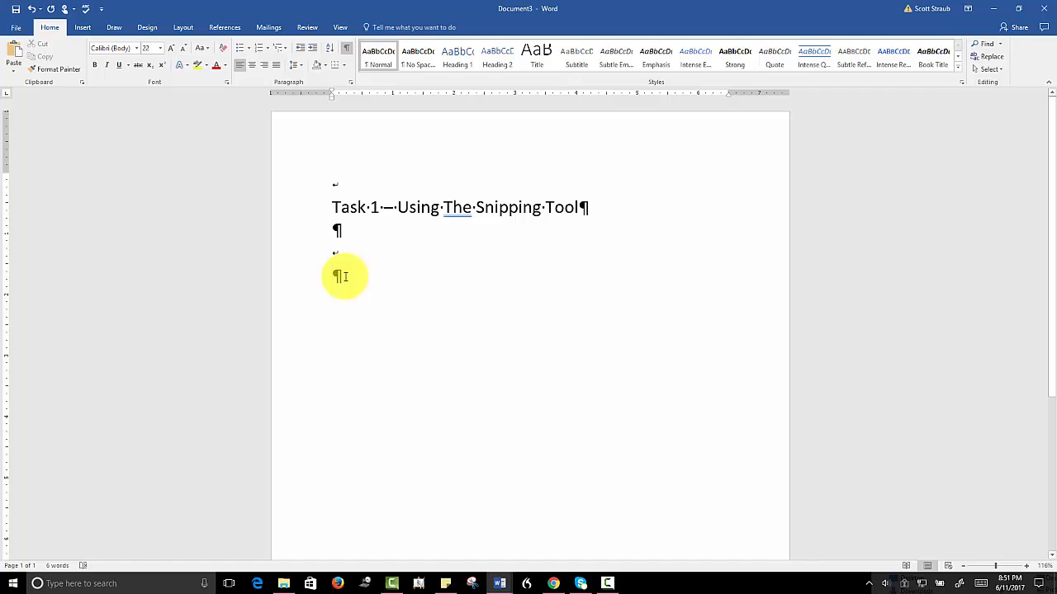
key(Return)
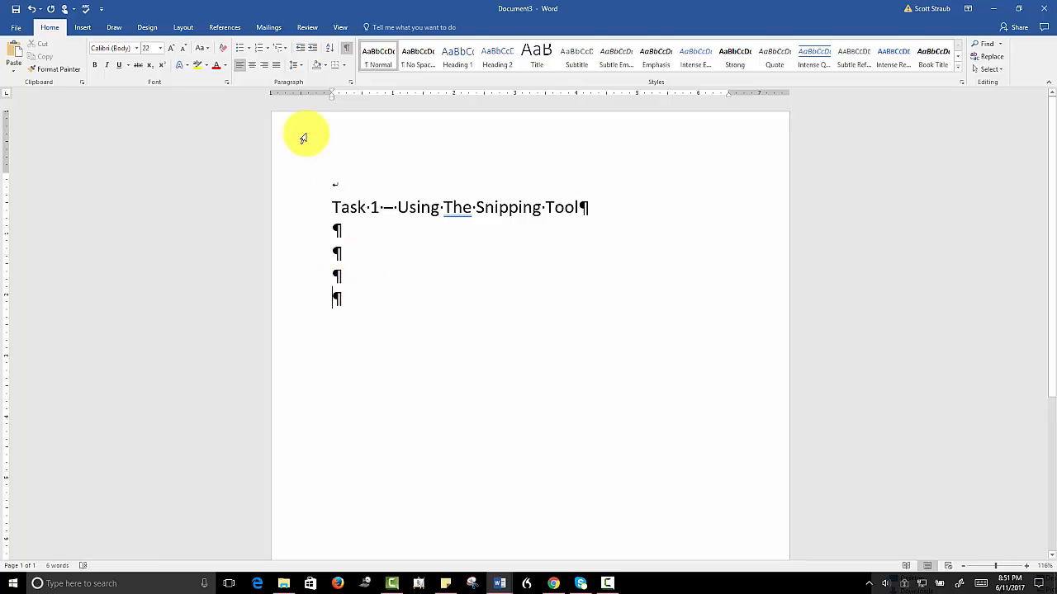
Hide and show the paragraph marks to examine the empty paragraphs below the Task 1 heading.
click(347, 49)
click(347, 50)
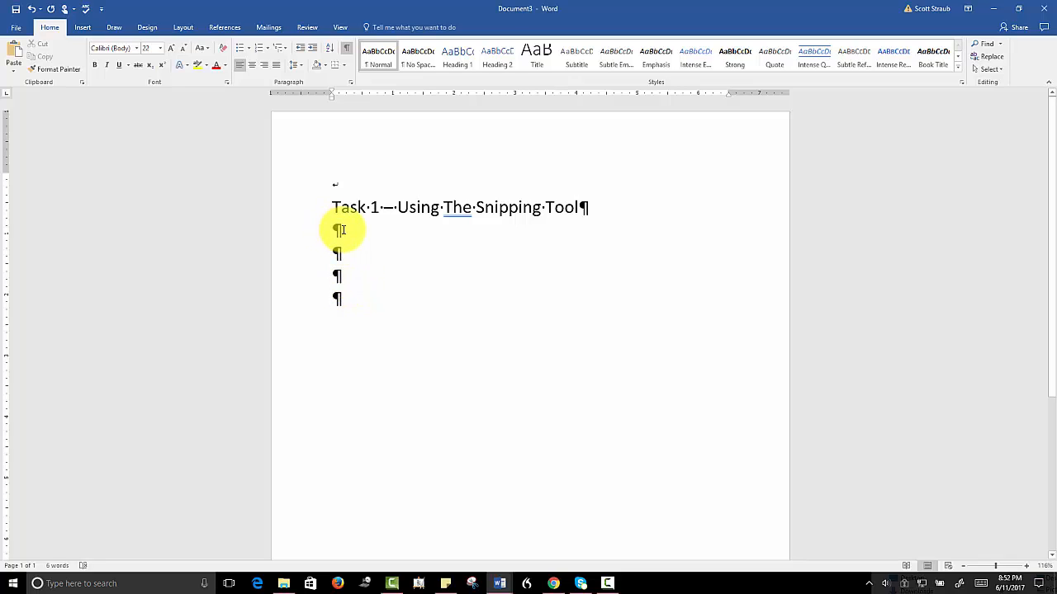
click(346, 47)
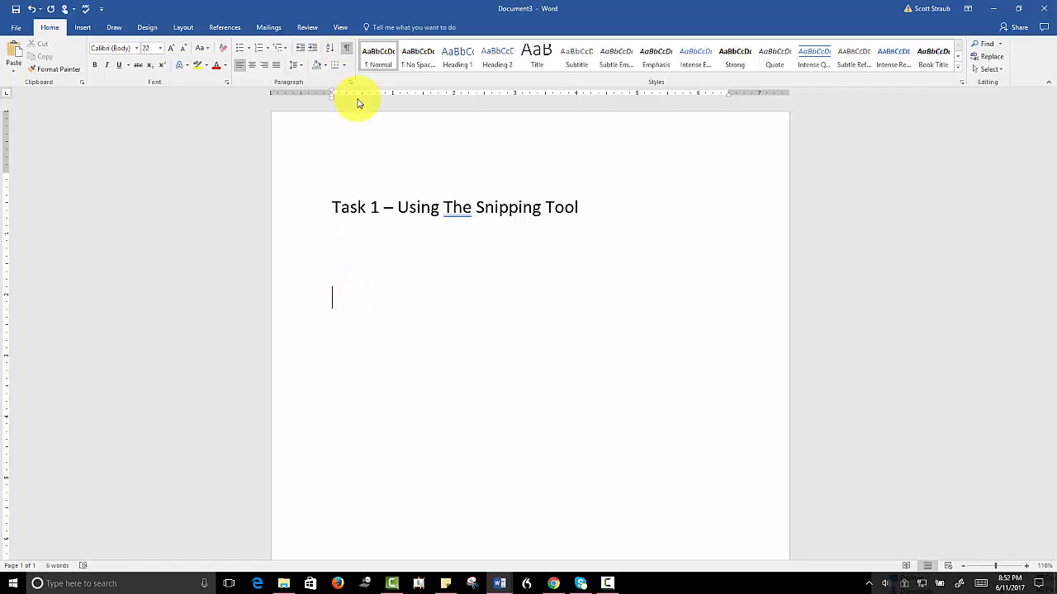
click(357, 254)
click(344, 276)
click(350, 297)
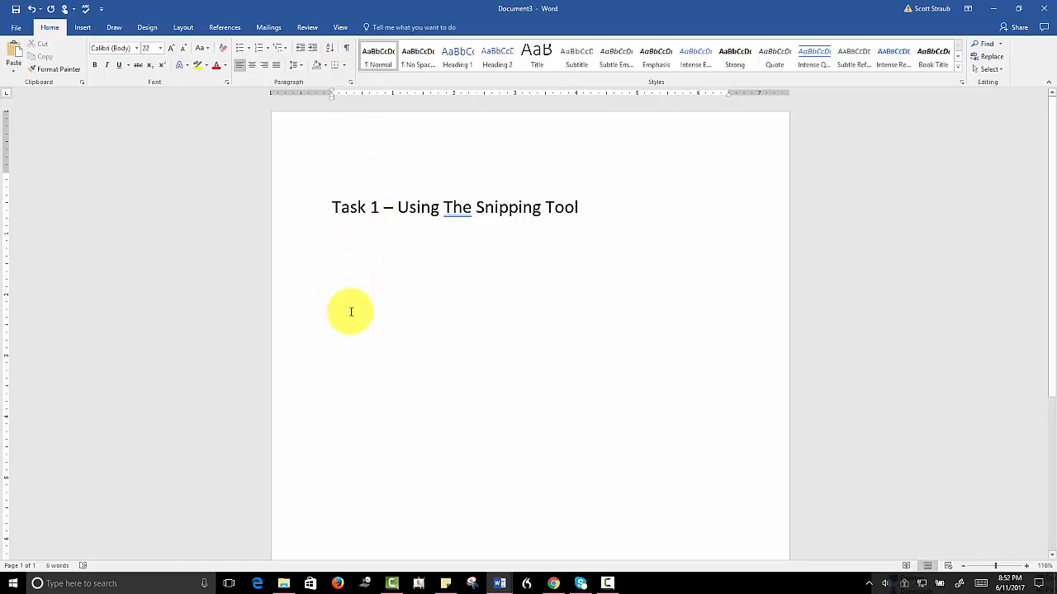
click(347, 48)
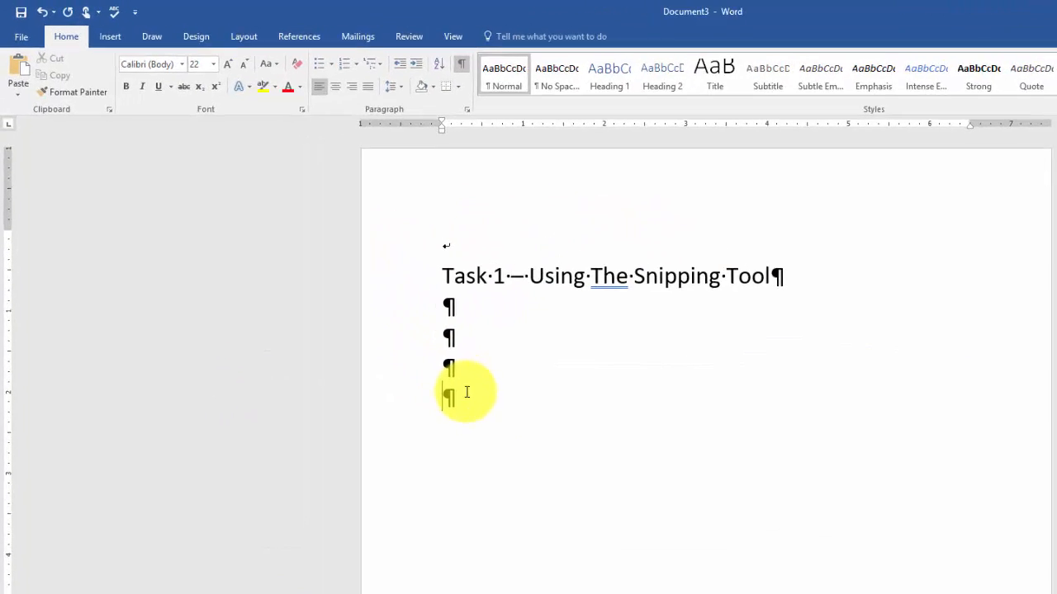
Insert a page break at the last blank line below the Task 1 heading.
click(165, 55)
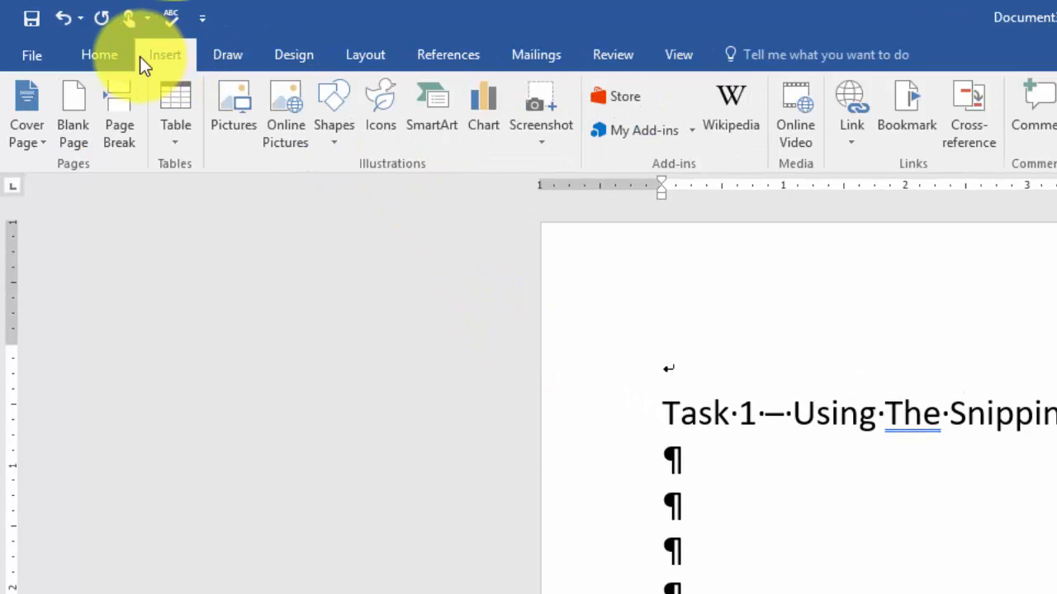
click(123, 118)
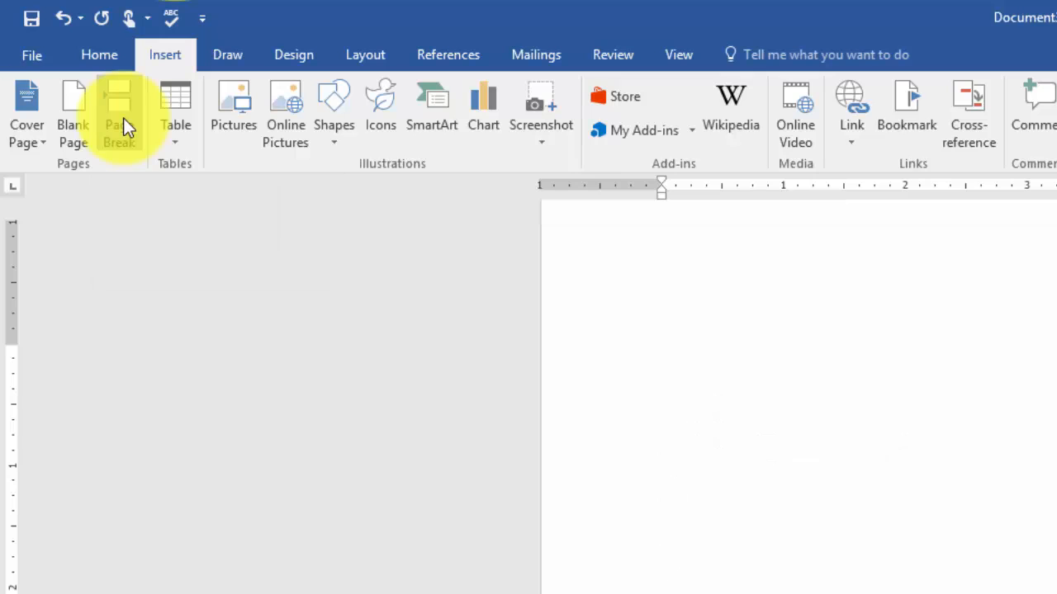
scroll(663, 479, up, 7)
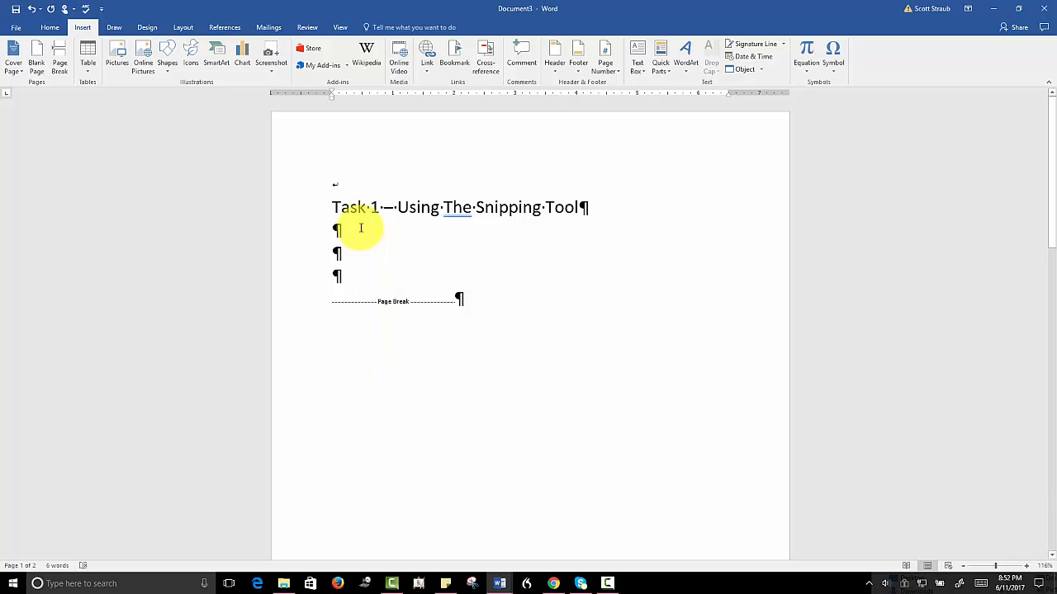
Hide and show the formatting marks to compare page 1 with and without the page break marker.
click(50, 28)
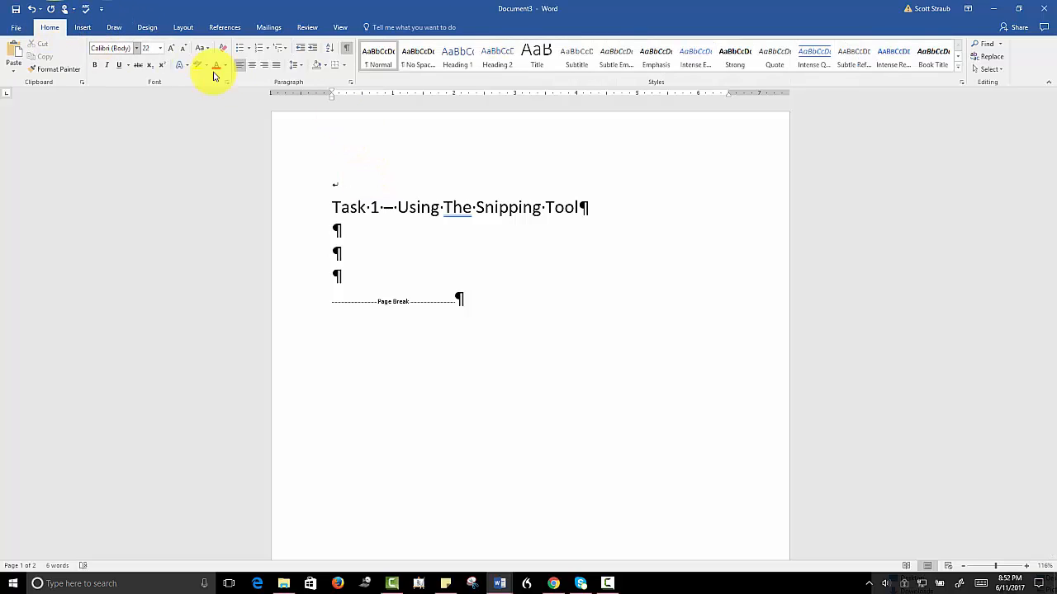
click(347, 49)
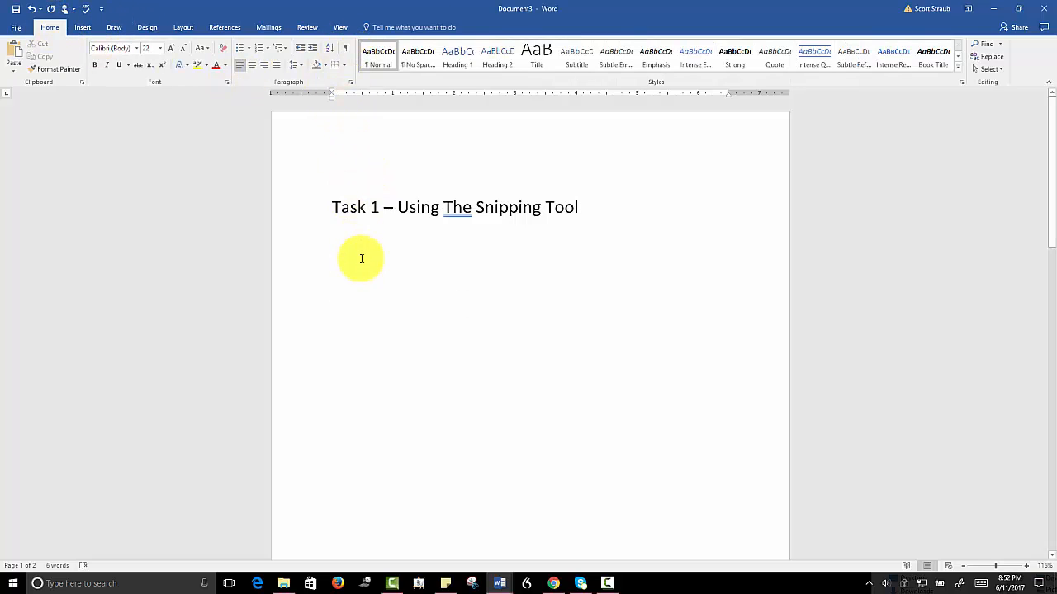
click(351, 230)
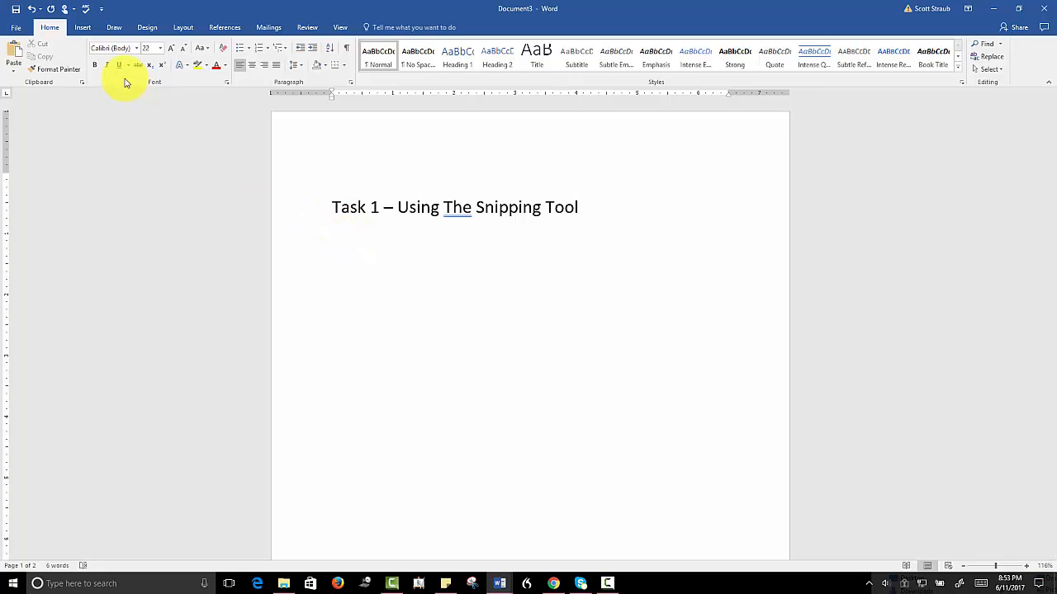
click(348, 49)
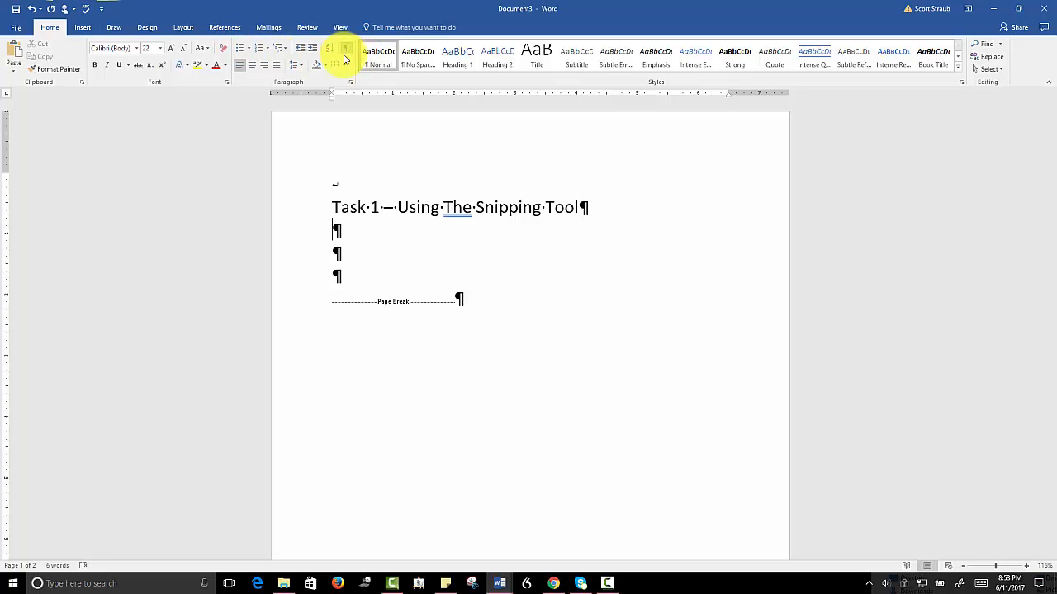
Paste a copy of the Task 1 heading at the start of page 2 and change it to "Task 2 – Files and Folders".
scroll(415, 347, down, 3)
scroll(415, 347, down, 5)
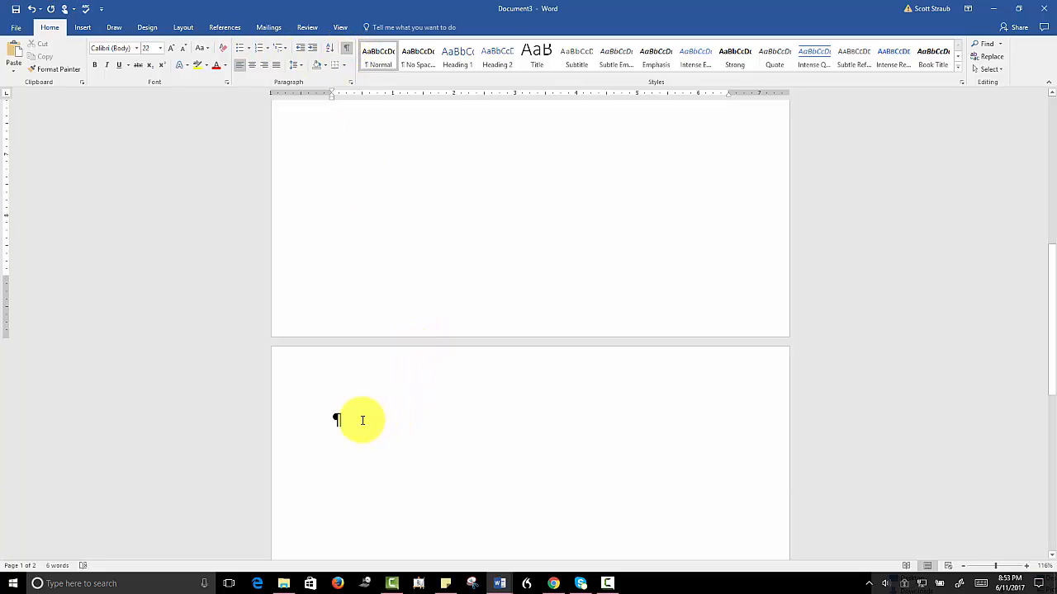
click(359, 418)
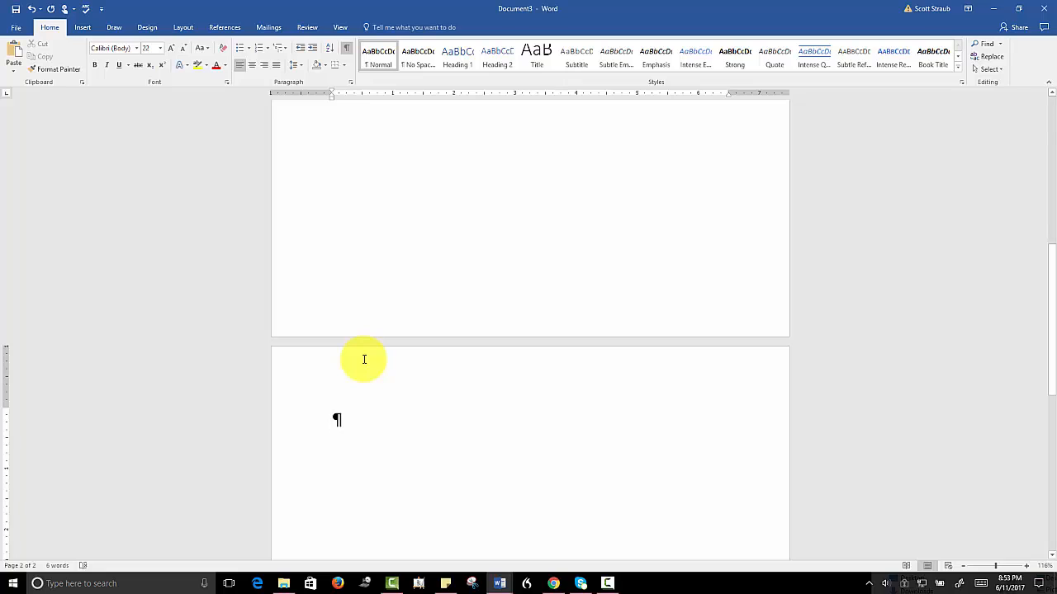
text(Task 1 — Using The Snipping Tool)
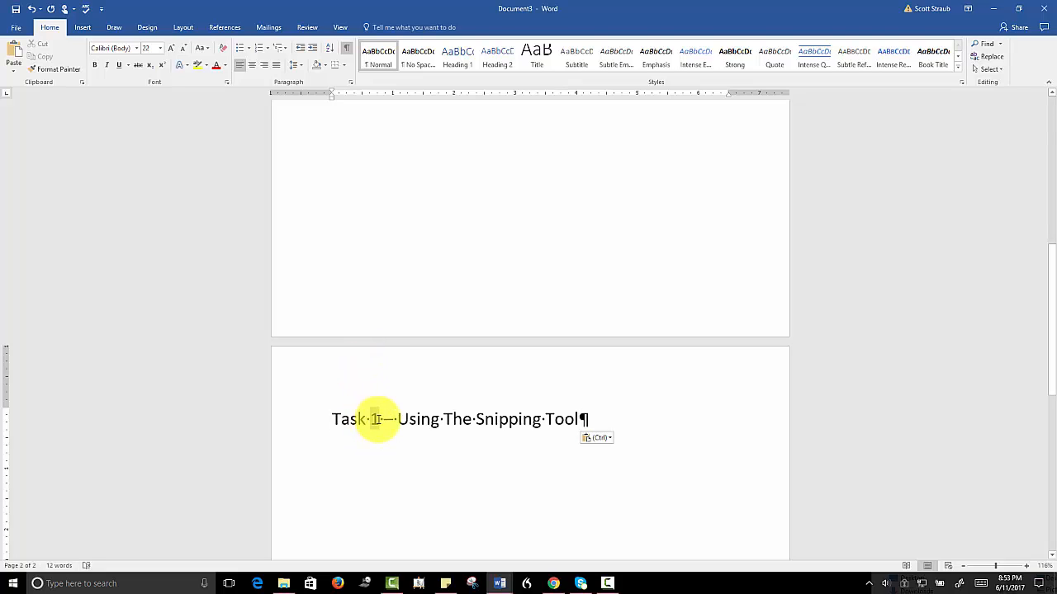
double_click(375, 418)
text(2)
drag(399, 418, 593, 425)
text(File)
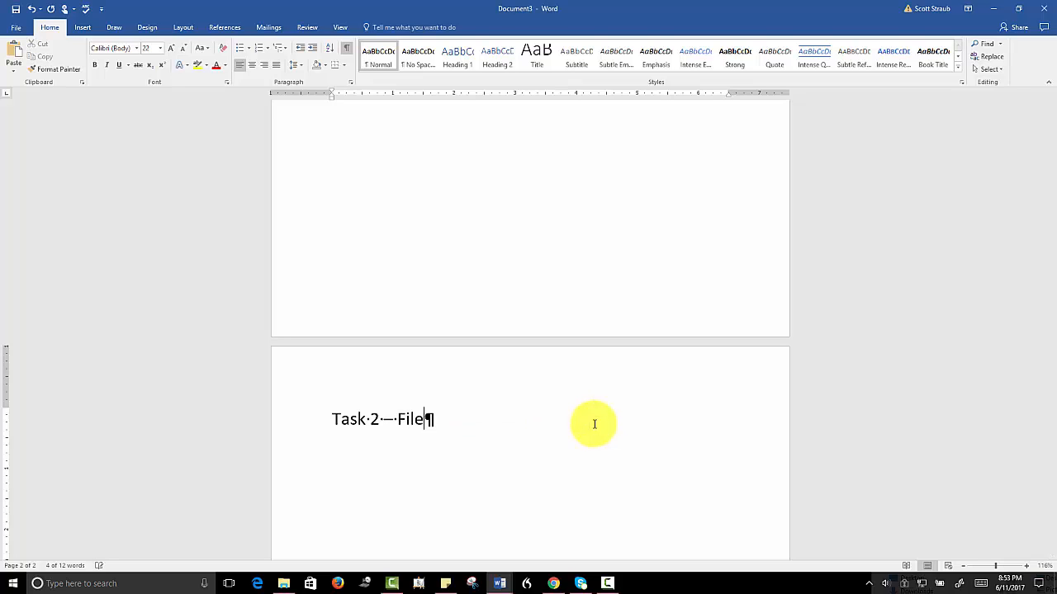
text(s and Folders)
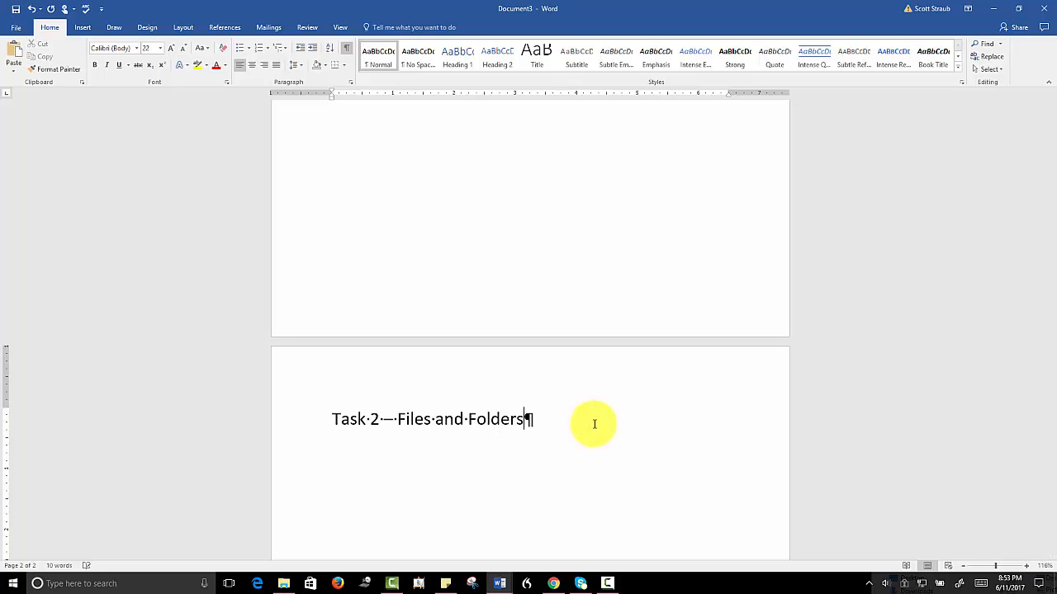
Insert the picture "snipping tool example.JPG" from Downloads on the second blank line below the Task 1 heading.
scroll(492, 276, up, 10)
click(493, 276)
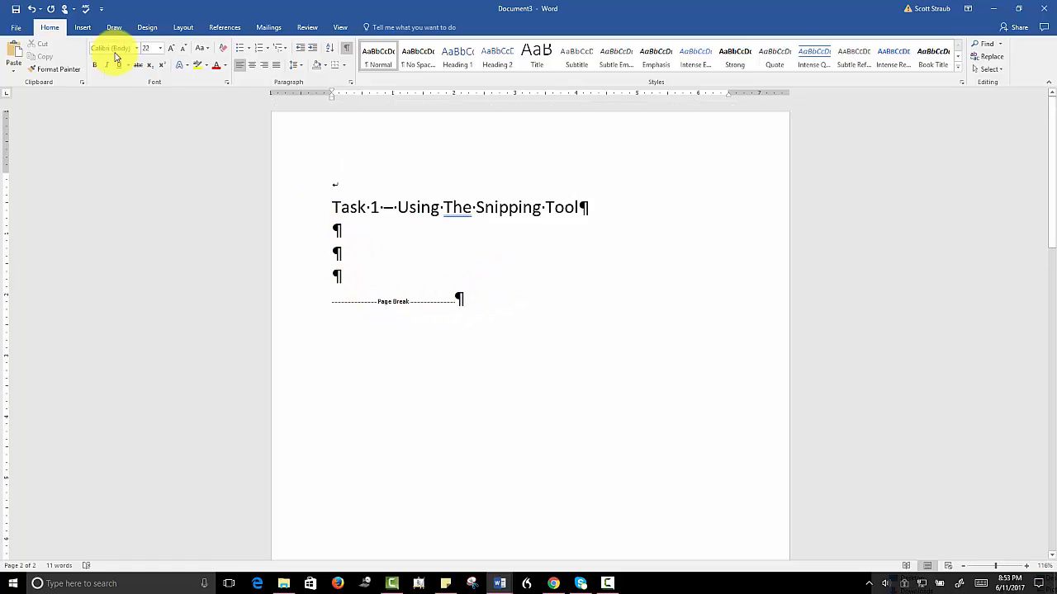
click(83, 27)
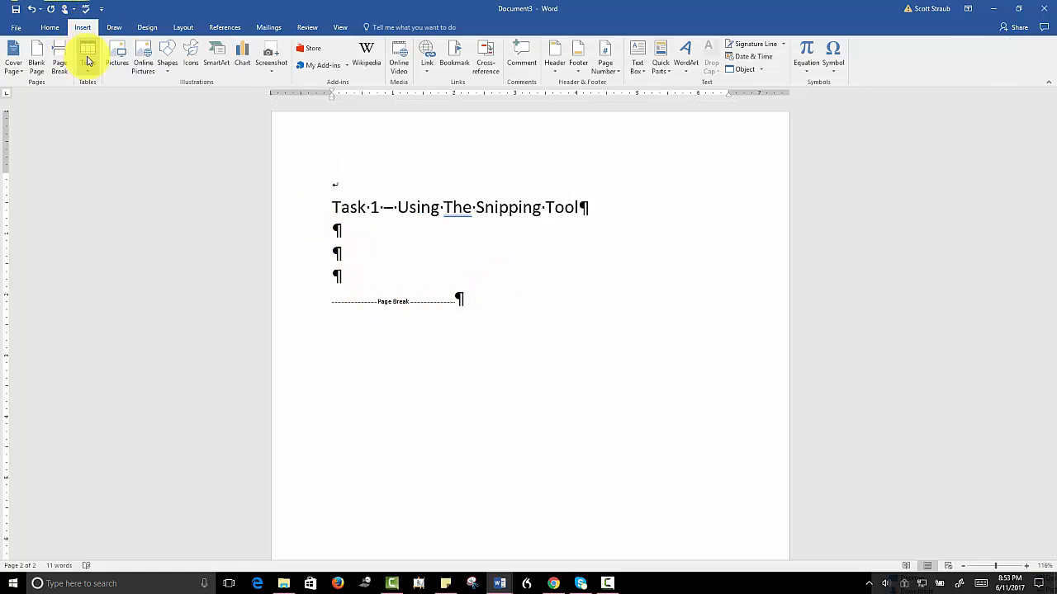
click(116, 59)
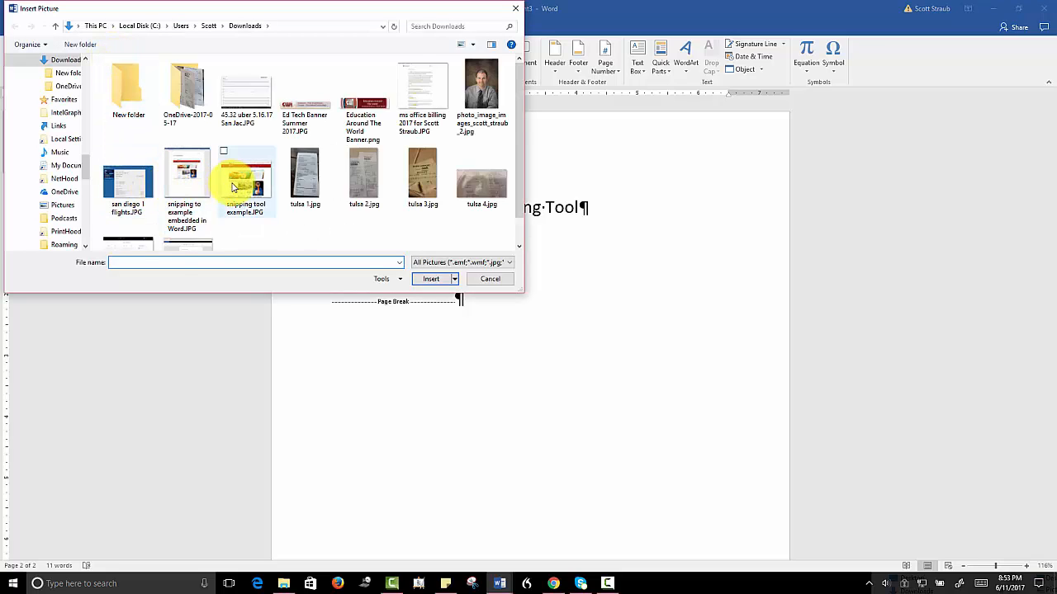
click(239, 177)
click(437, 284)
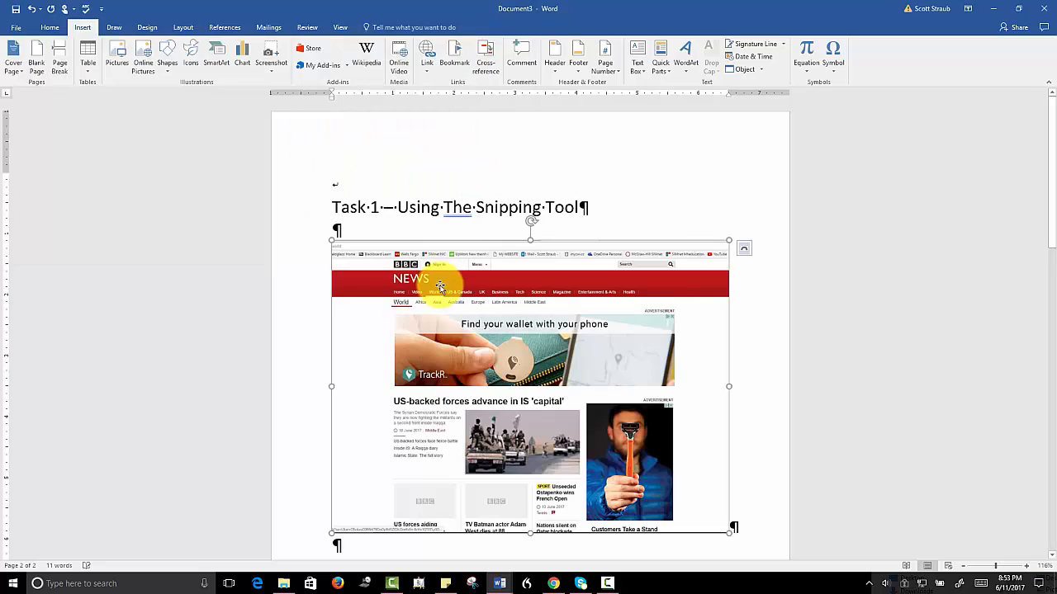
Add three blank lines below the Task 2 heading and insert a page break at the last one.
scroll(463, 295, down, 3)
scroll(463, 295, down, 3)
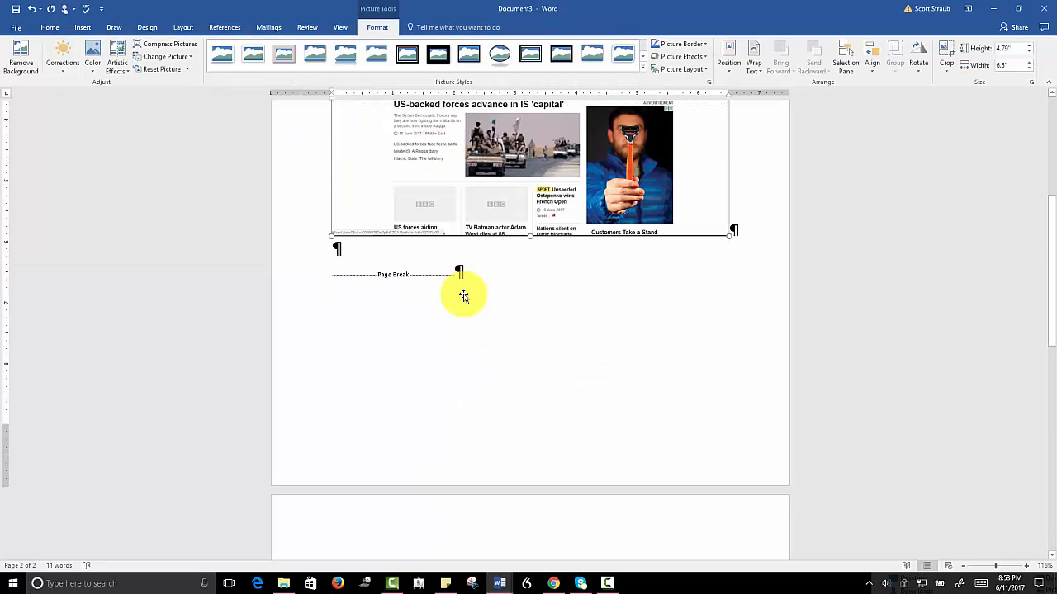
scroll(464, 296, down, 3)
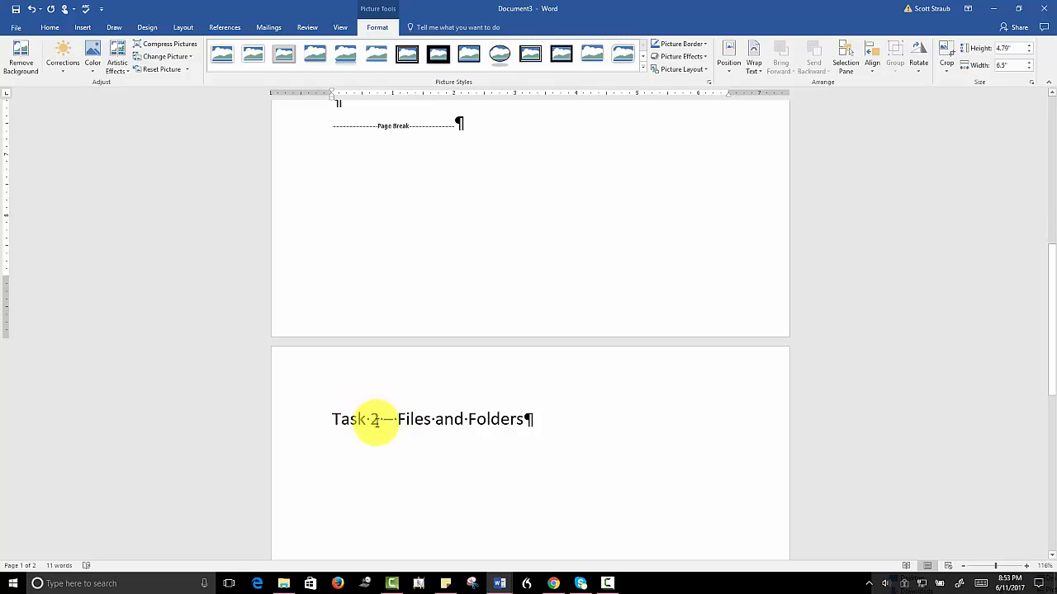
click(59, 33)
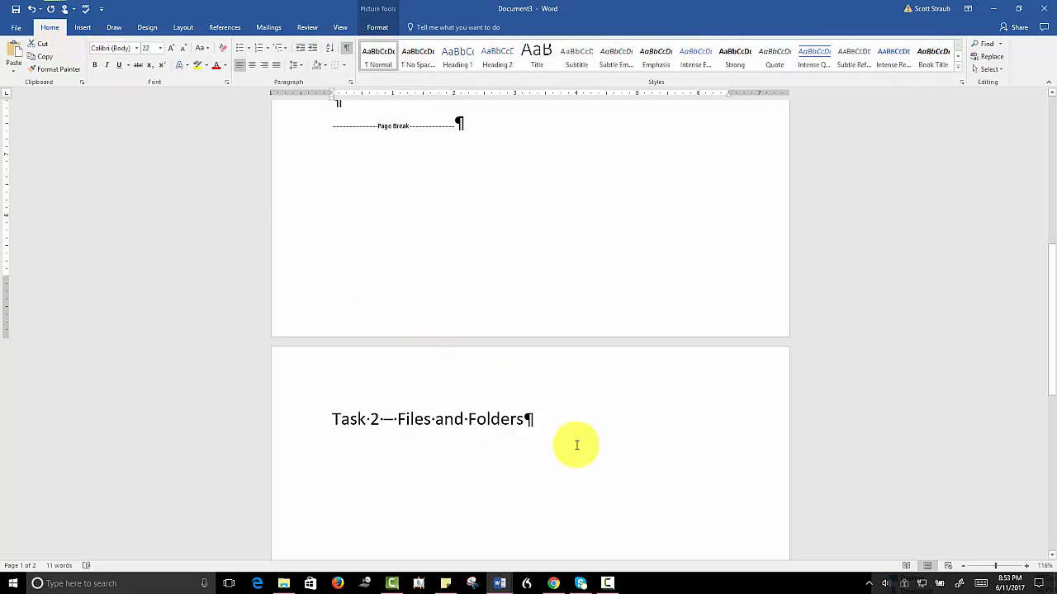
click(529, 420)
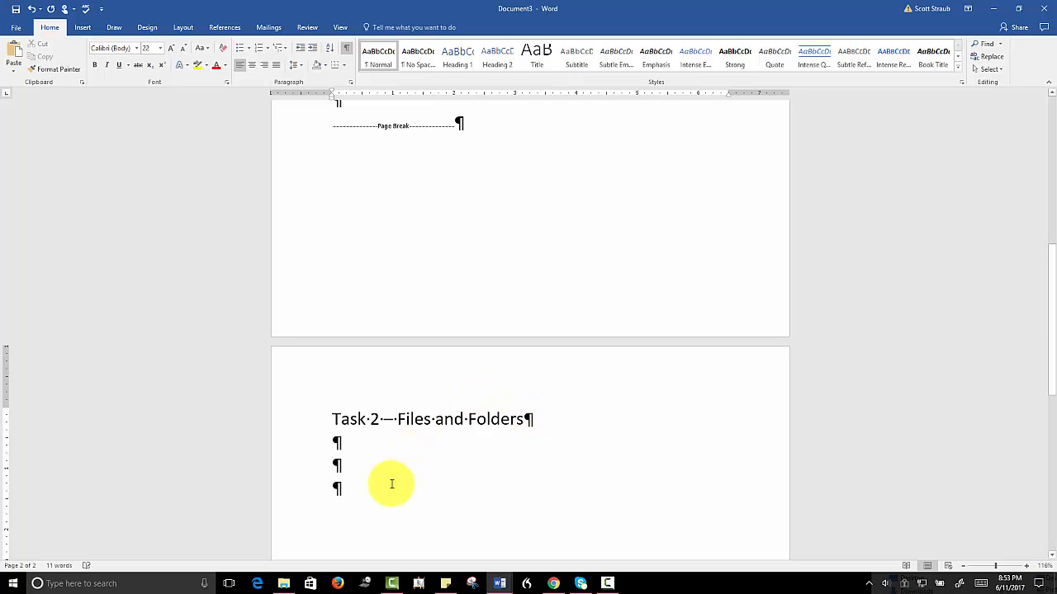
click(83, 27)
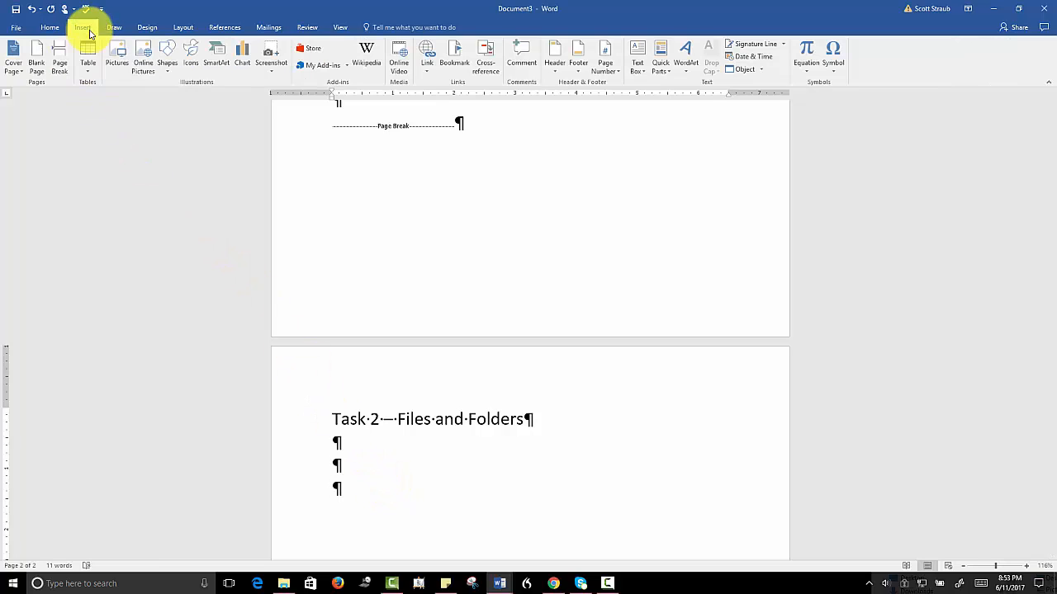
click(59, 63)
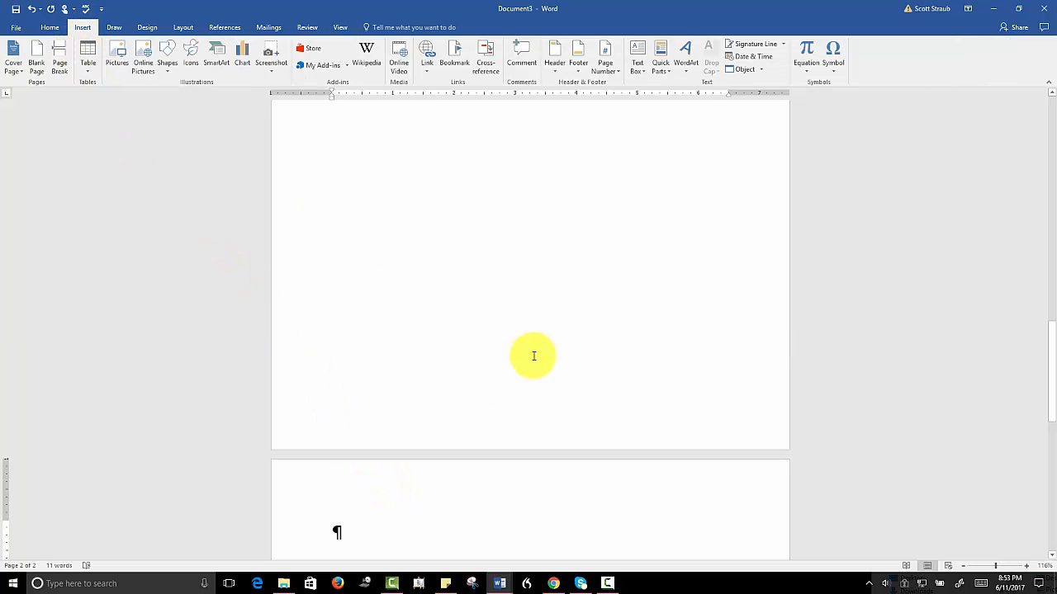
Paste the Task 1 heading on page 3, change it to "Task 3 – fdgsdgfdgsdfgfdg" and add three blank lines below it.
text(Task 1 — Using The Snipping Tool)
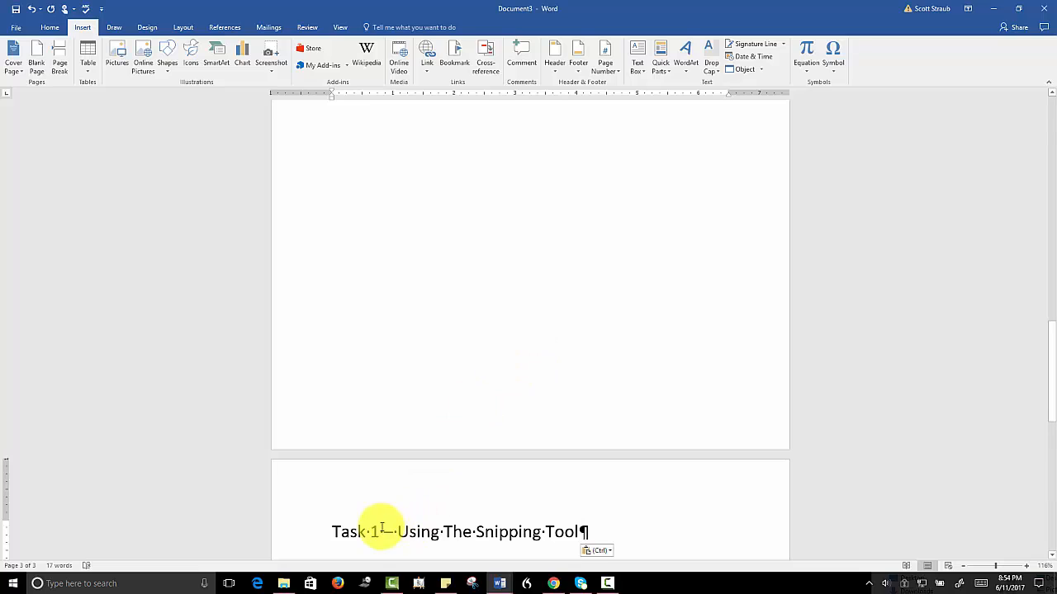
double_click(374, 531)
text(3)
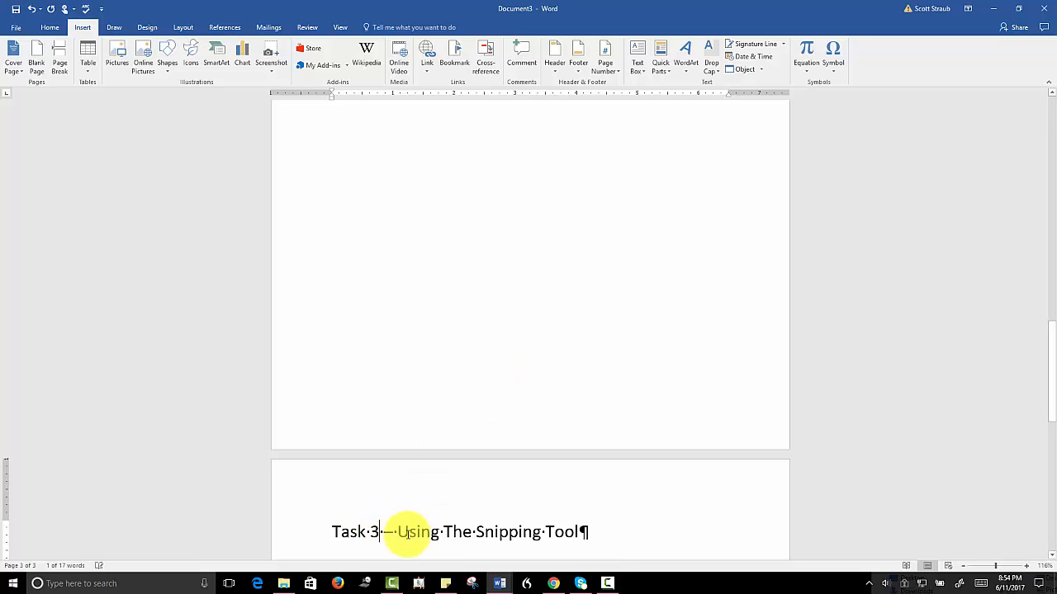
drag(399, 532, 554, 532)
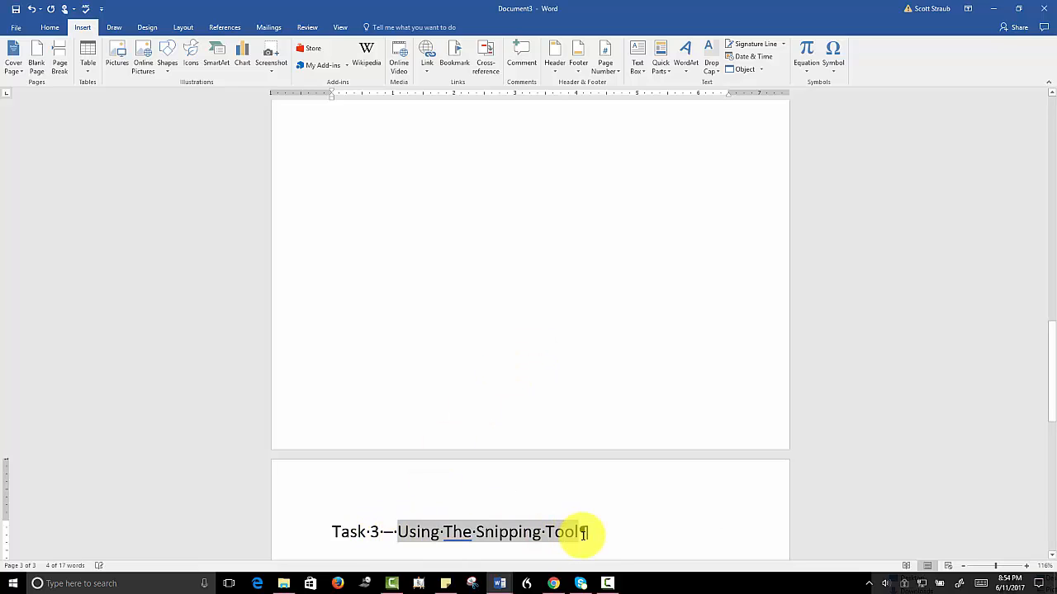
text(fdgsdgfdgsdfgfdg)
key(Return)
key(Return)
key(Return)
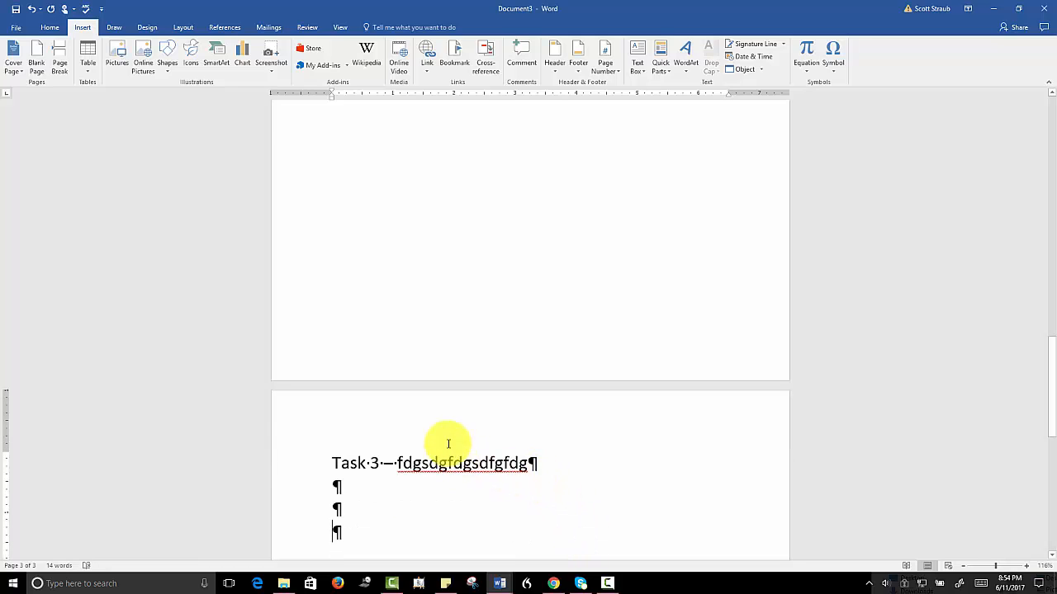
Insert a page break below Task 3 and add the heading "Task 4 – fadsfasdfasdfasdf" with blank lines under it on the new page.
click(60, 56)
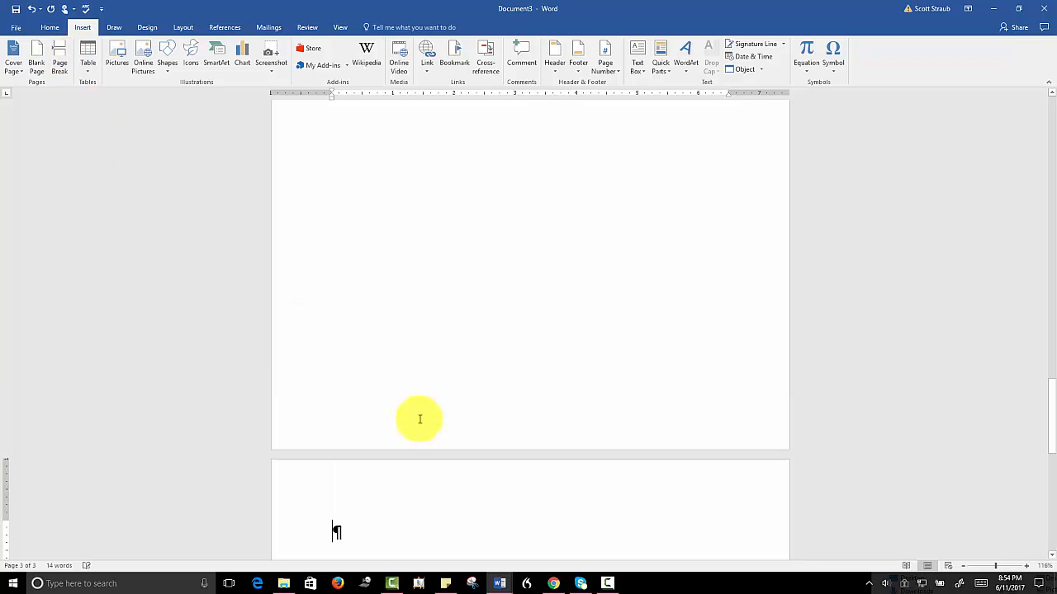
text(Tas)
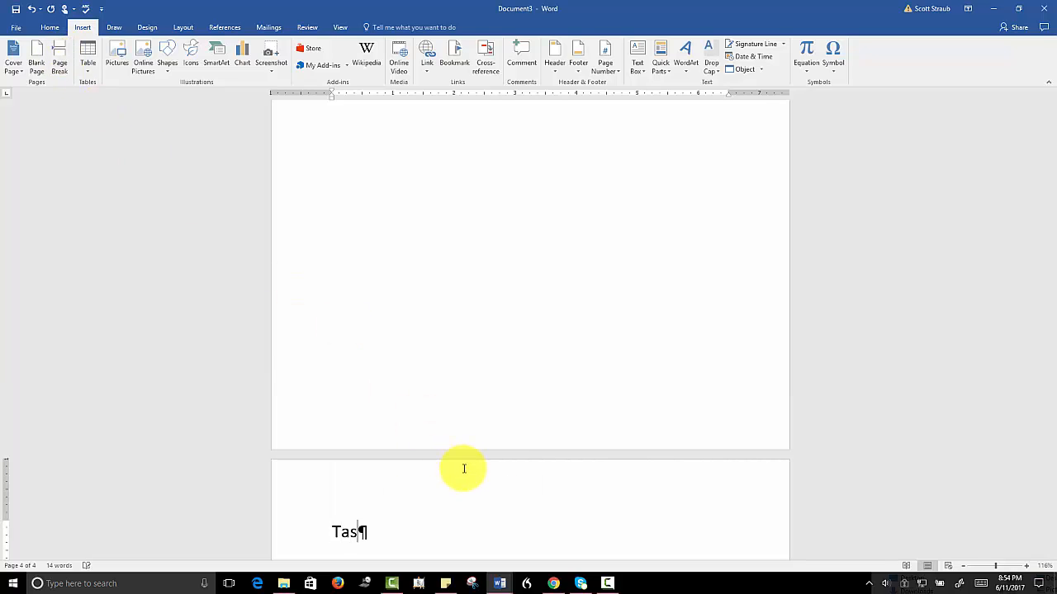
text(k 4 - fads)
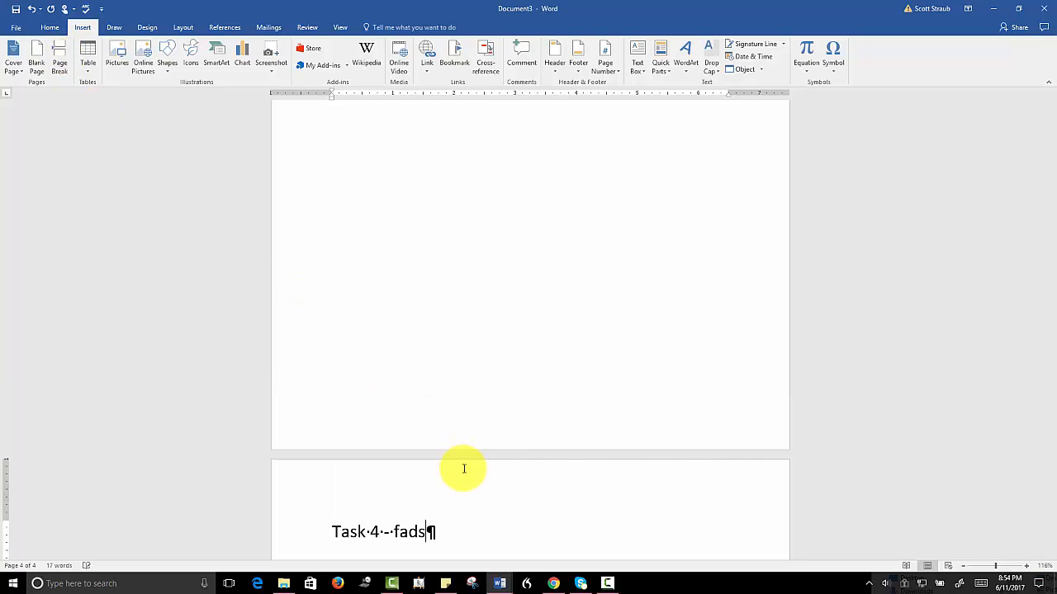
text(fasdfasdfasdf)
key(Return)
key(Return)
key(Return)
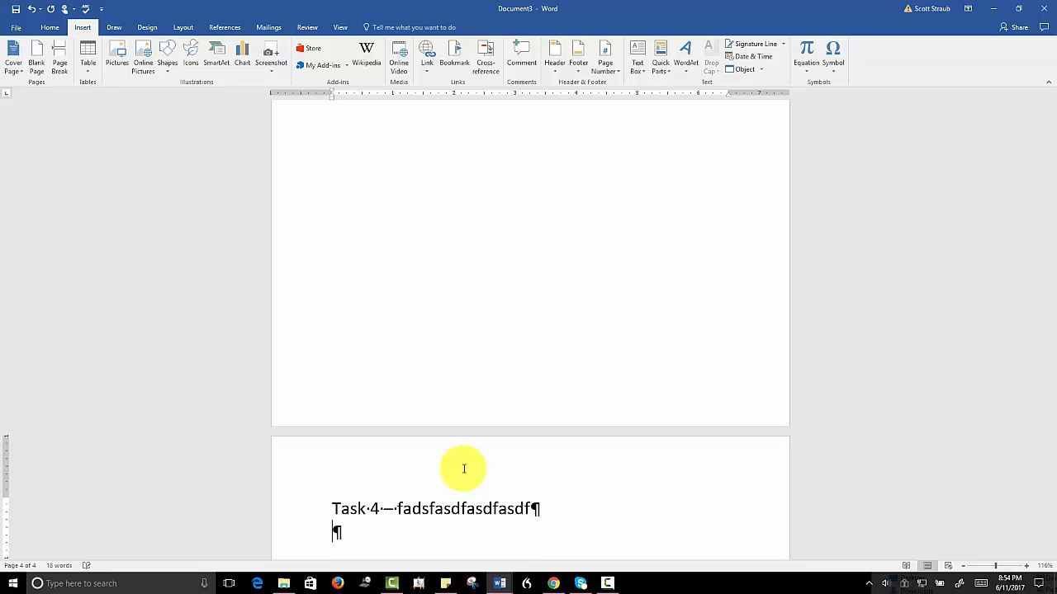
Review the task headings, the inserted picture and the page breaks across the document's pages.
scroll(468, 469, up, 20)
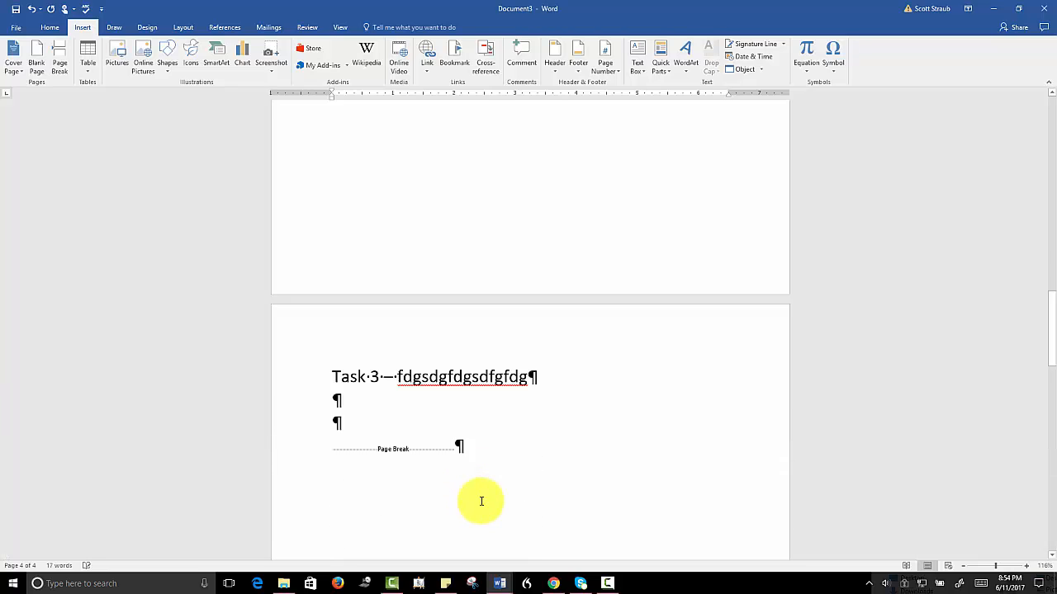
scroll(424, 270, down, 15)
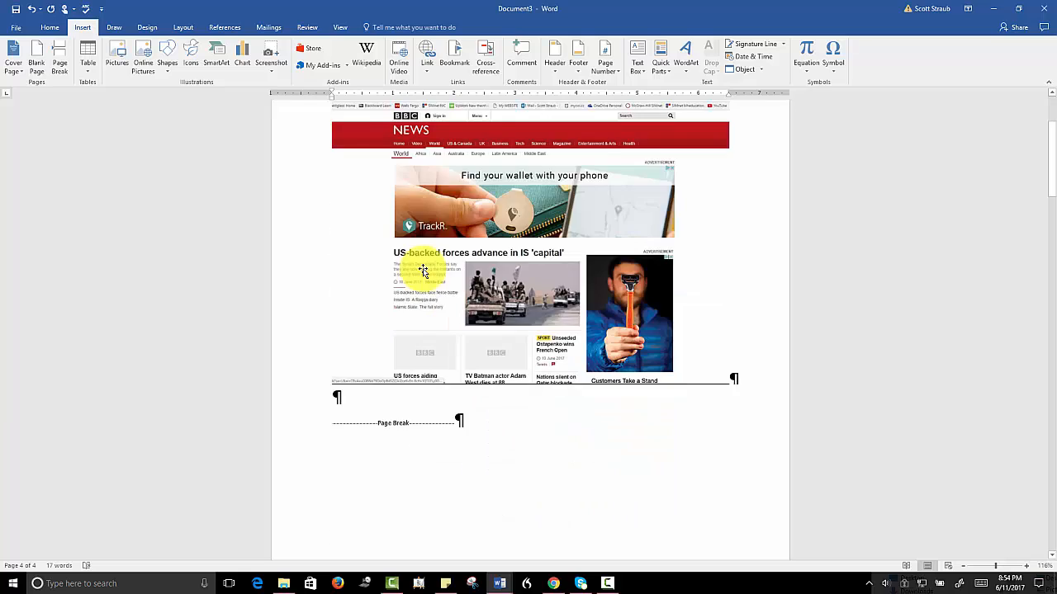
scroll(360, 309, up, 3)
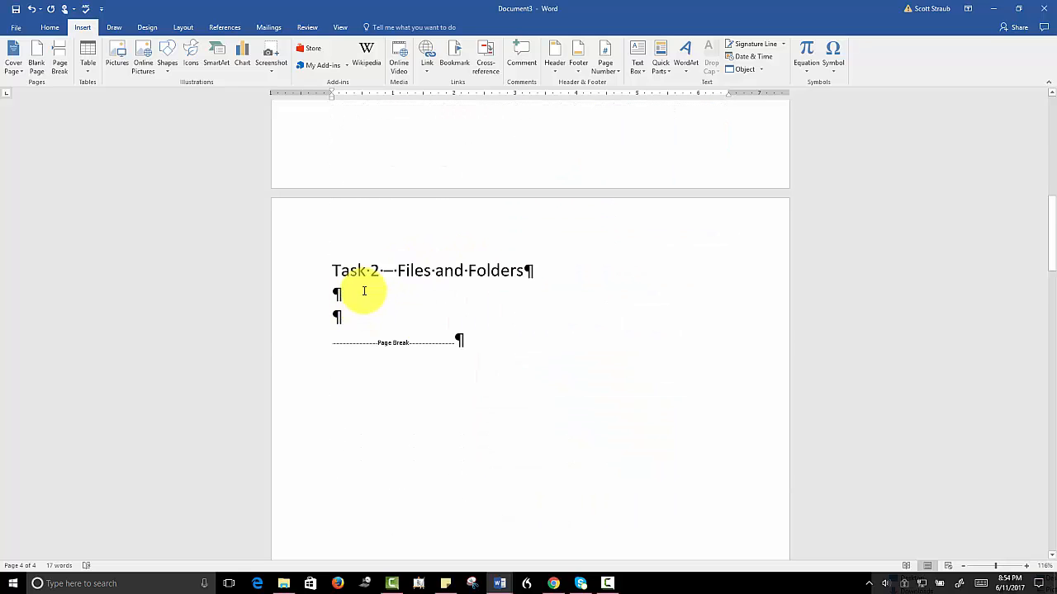
click(336, 314)
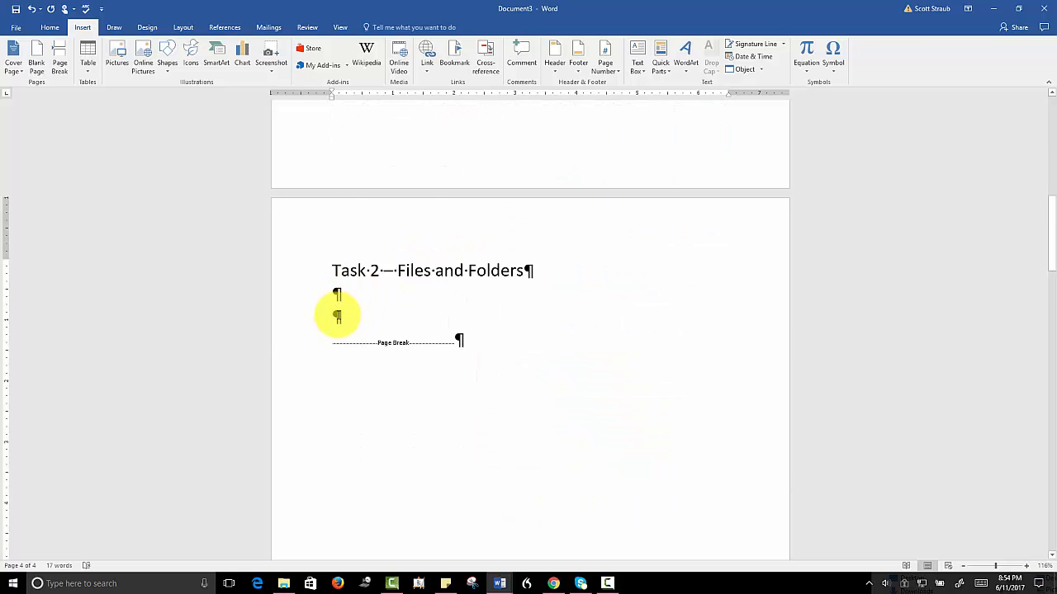
scroll(354, 339, down, 20)
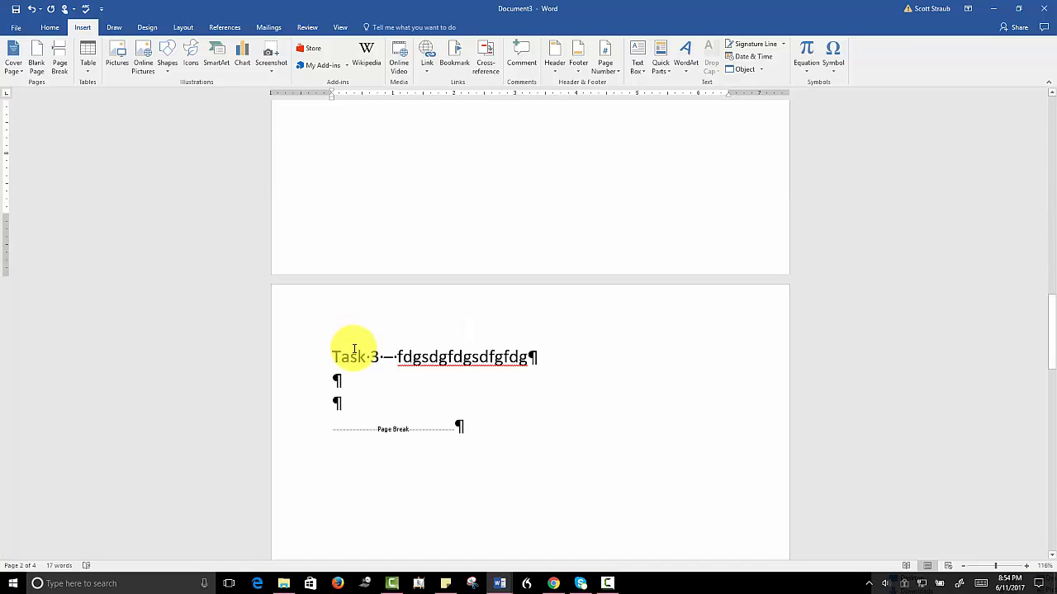
Return to the Task 1 page and hide the paragraph and formatting marks throughout the document.
scroll(354, 354, down, 2)
scroll(354, 353, up, 20)
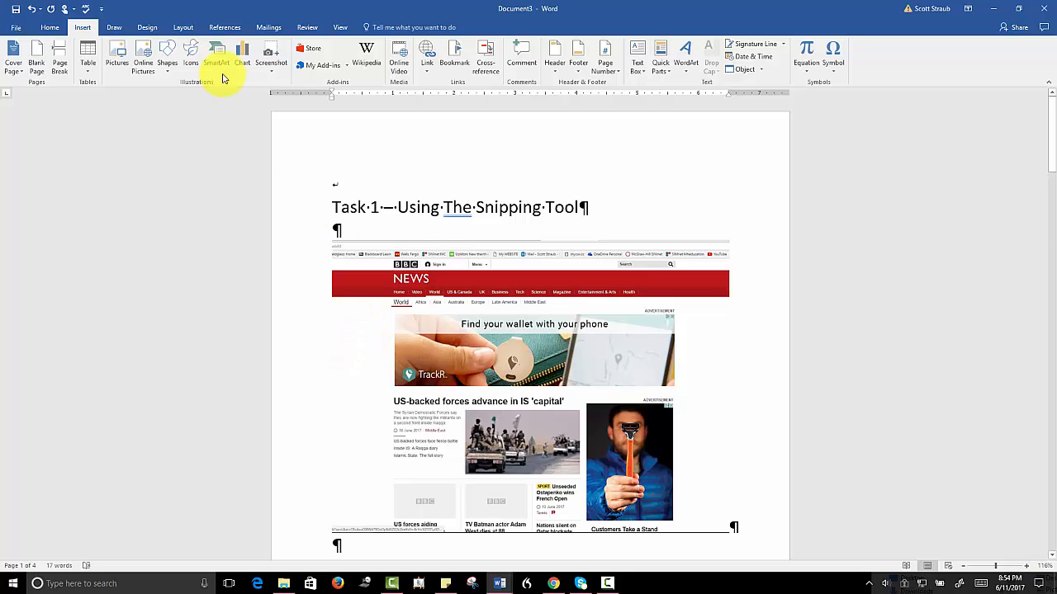
click(48, 28)
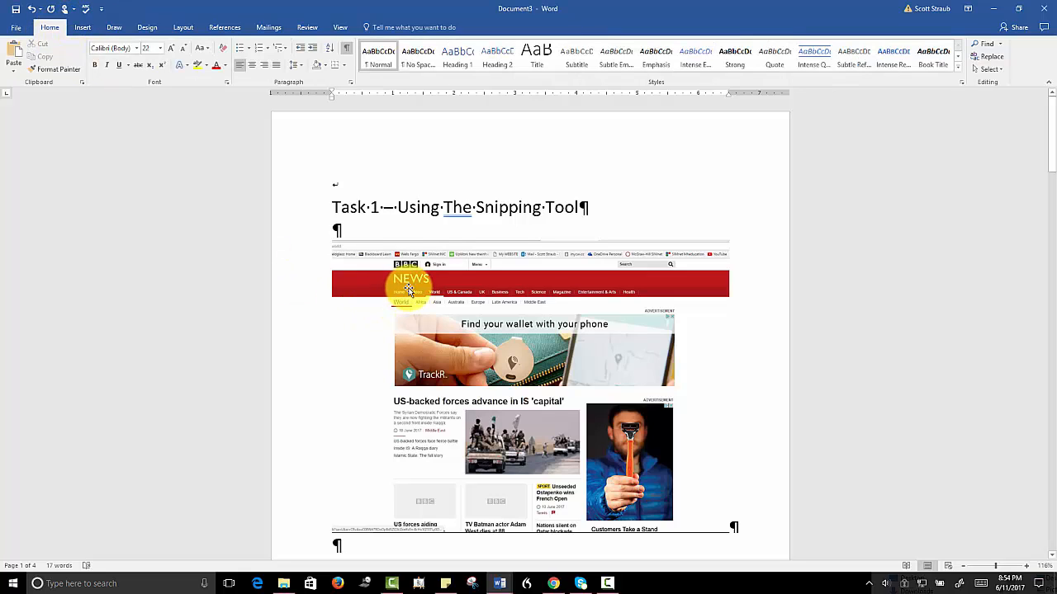
click(347, 48)
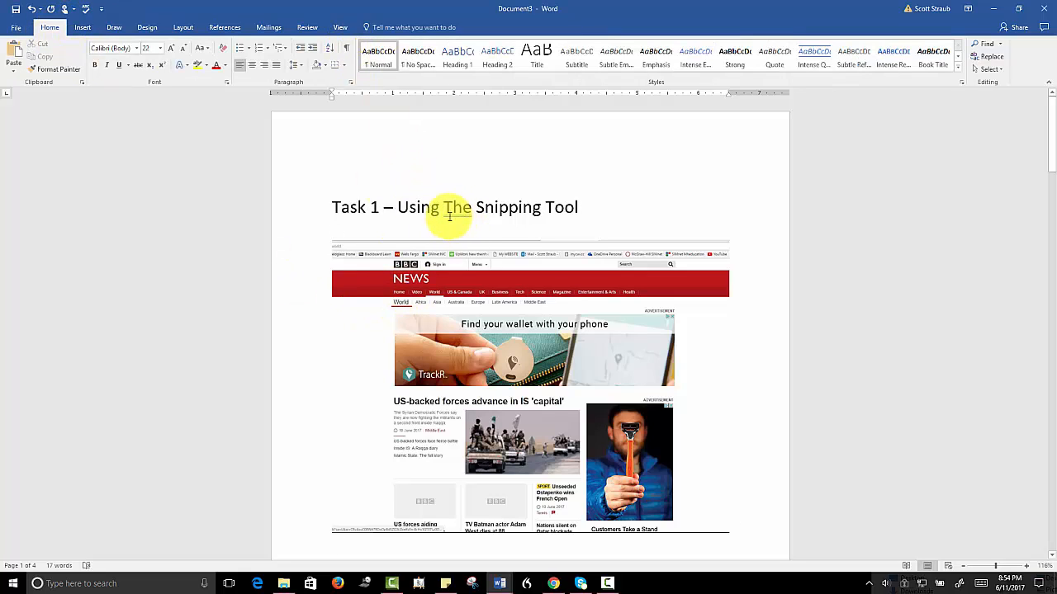
click(82, 27)
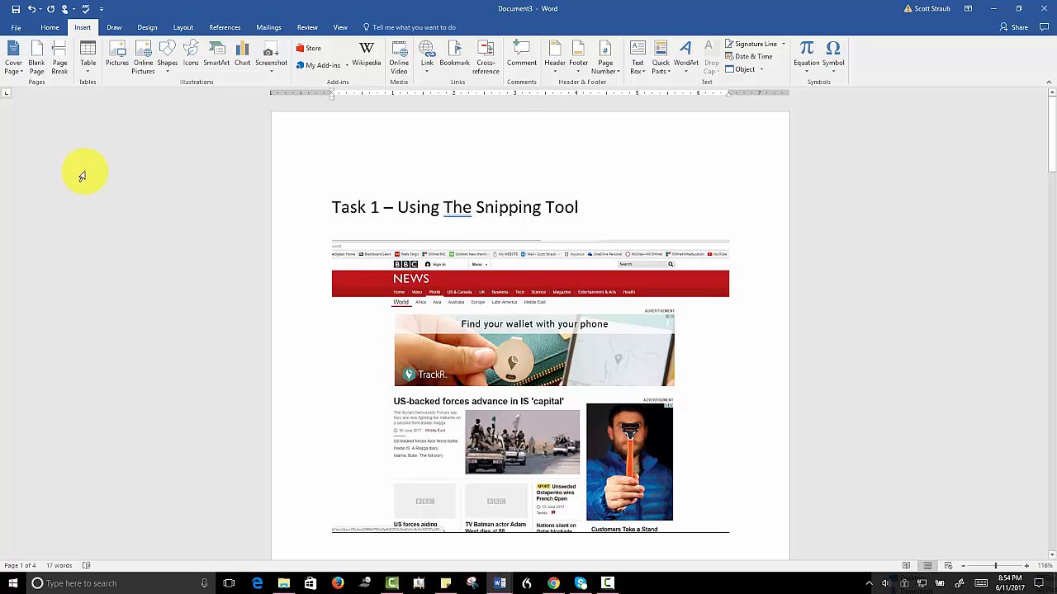
click(50, 27)
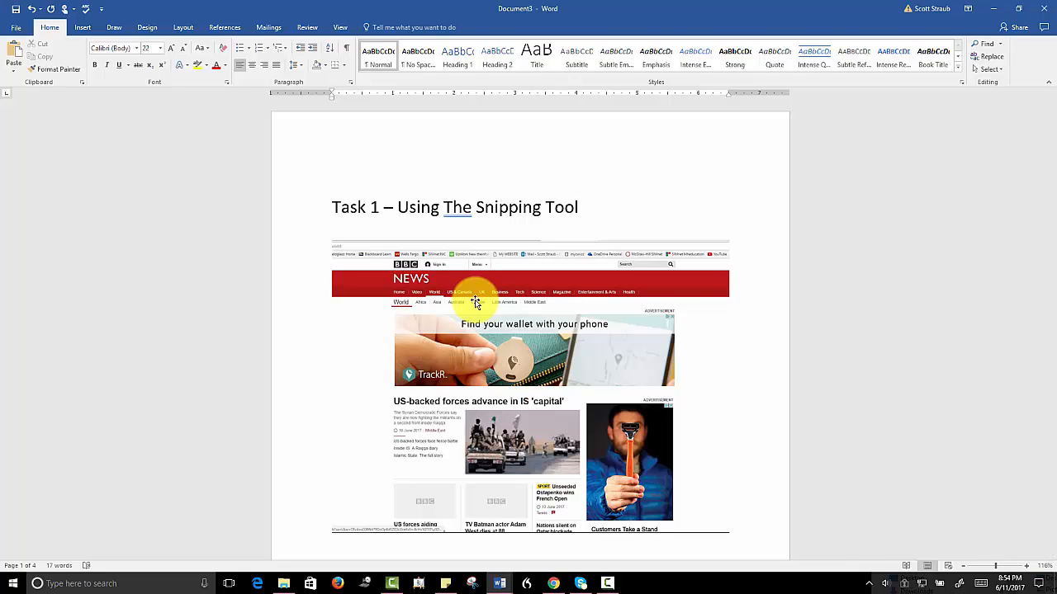
double_click(619, 142)
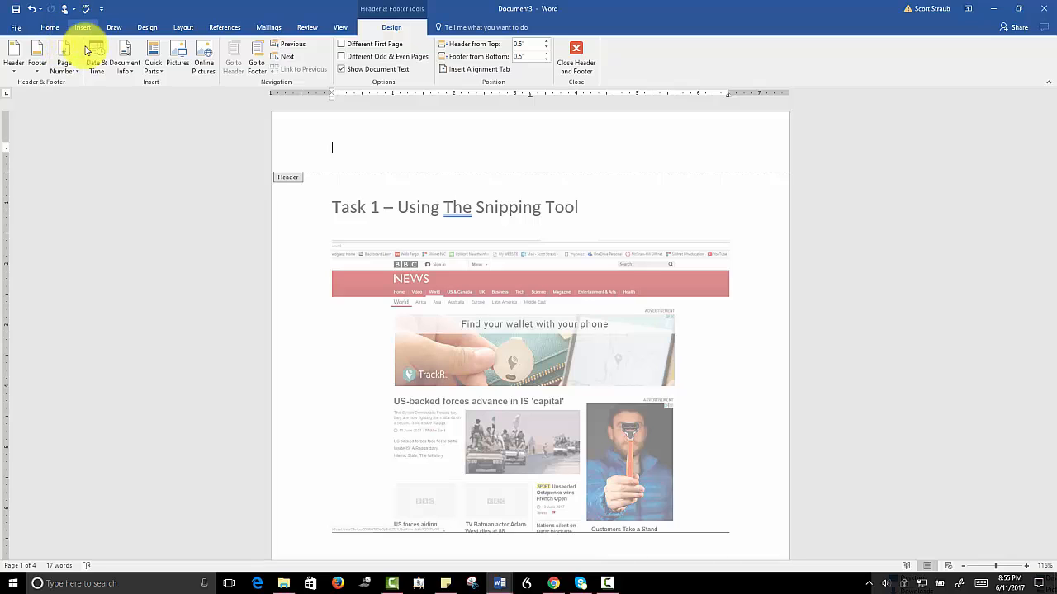
double_click(333, 208)
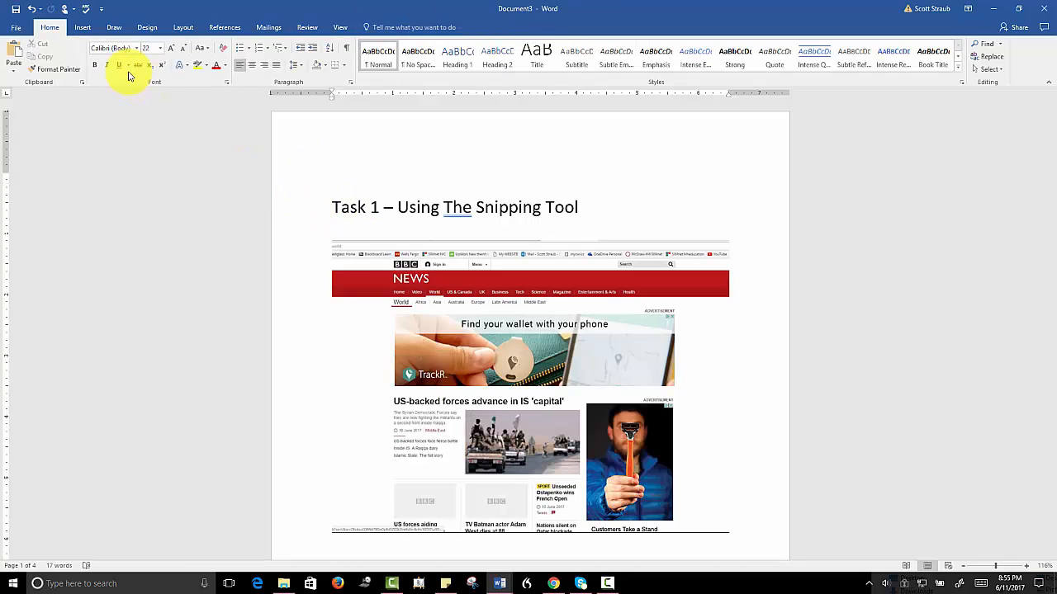
Insert a Plain Number 3 page number at the top of the pages, add the last name before it, and close the header.
click(83, 28)
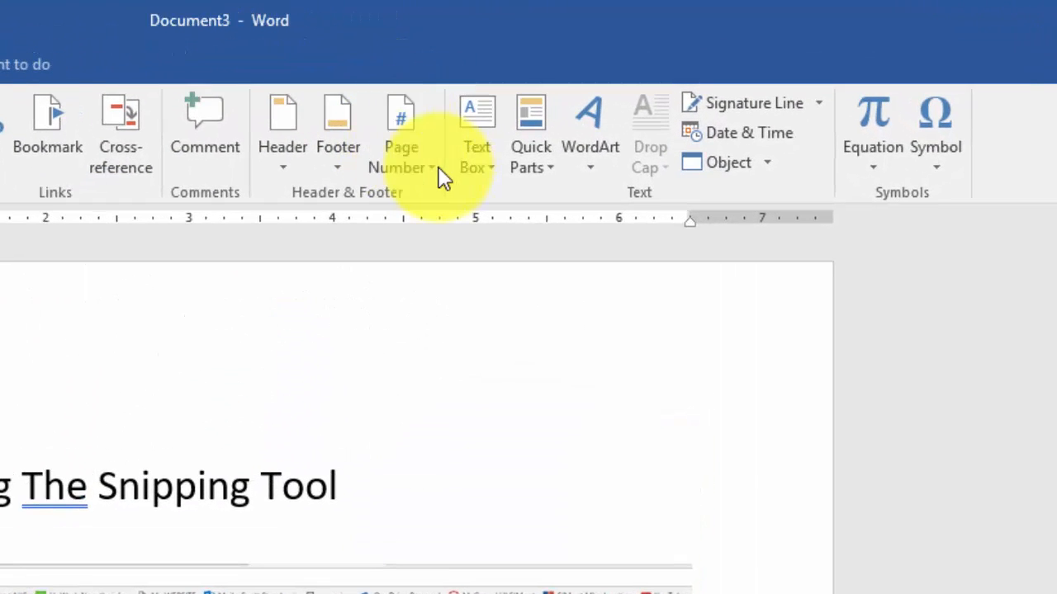
click(537, 113)
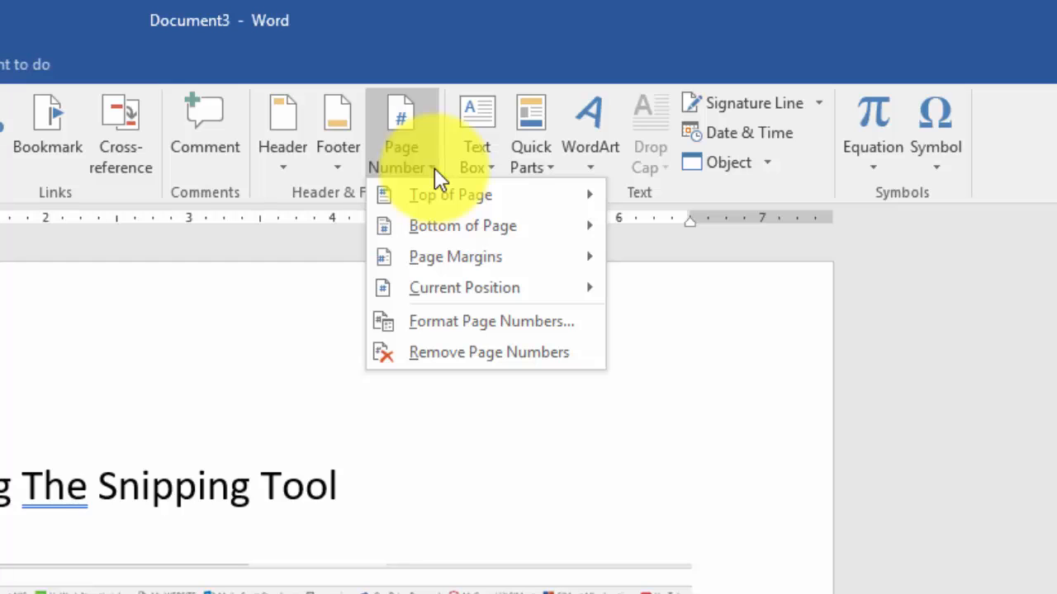
mouse_move(446, 192)
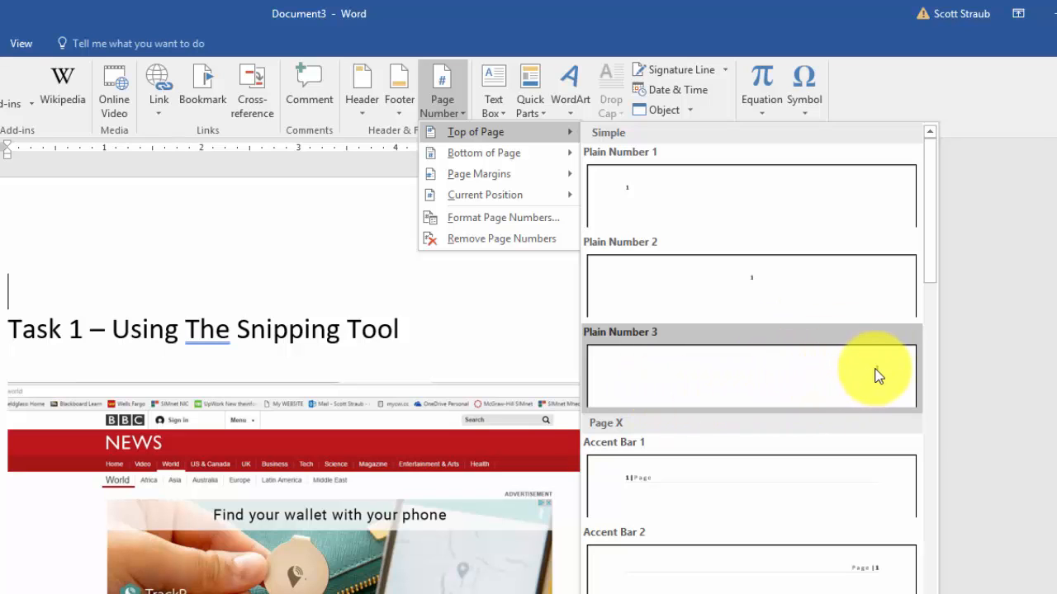
click(813, 382)
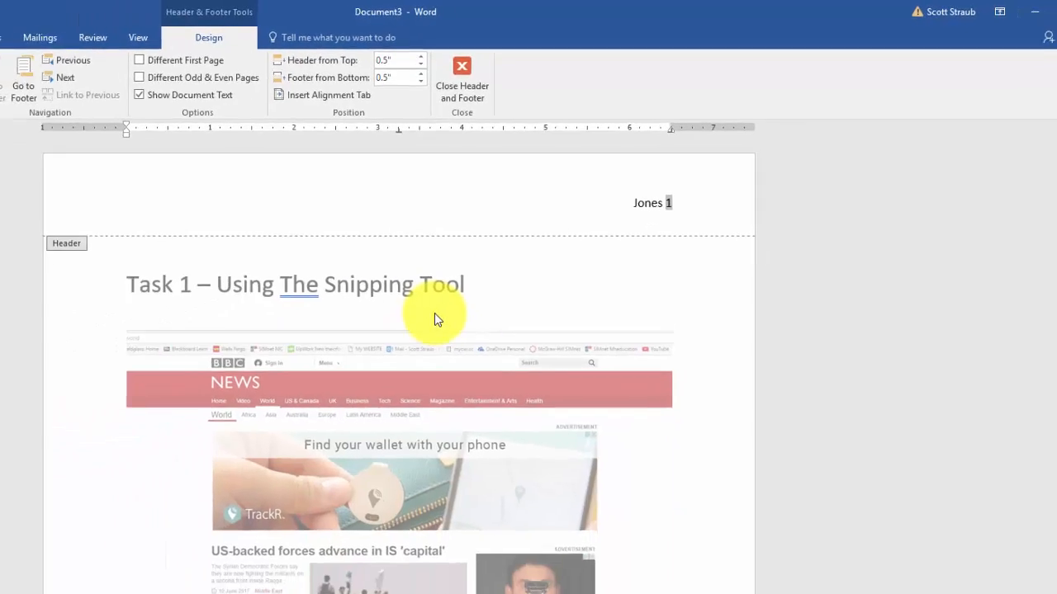
double_click(364, 362)
Check the name and page number in the headers of pages 2 to 4, including the header's editing area on page 3.
scroll(556, 228, down, 10)
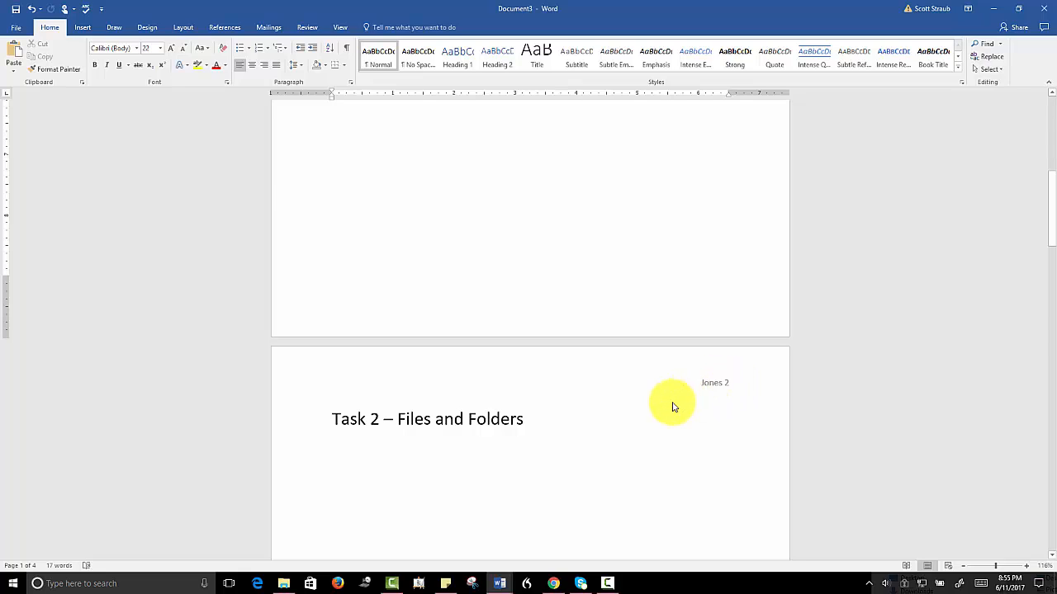
scroll(673, 403, down, 12)
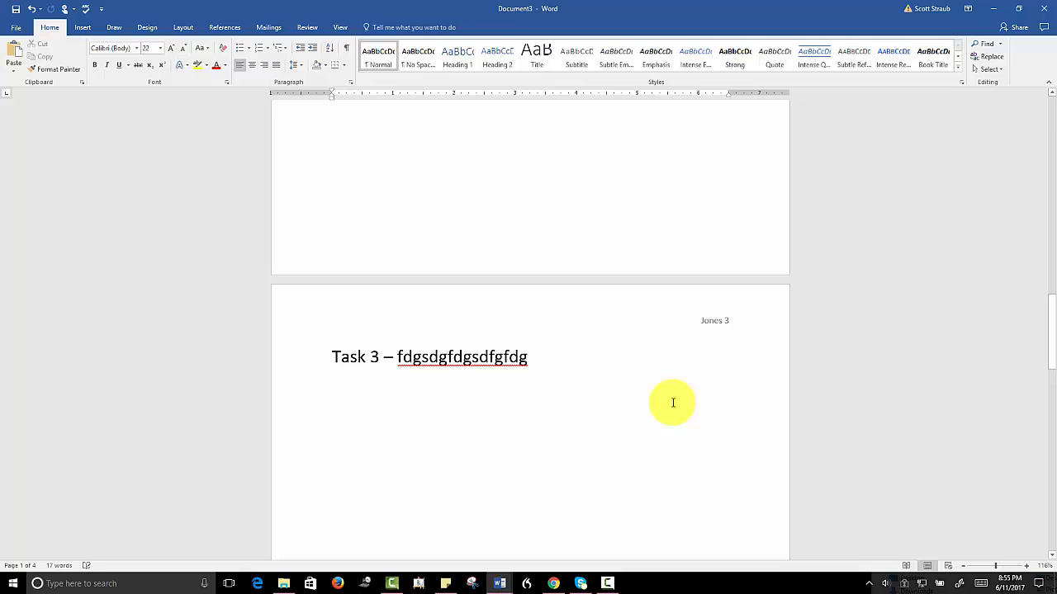
double_click(653, 326)
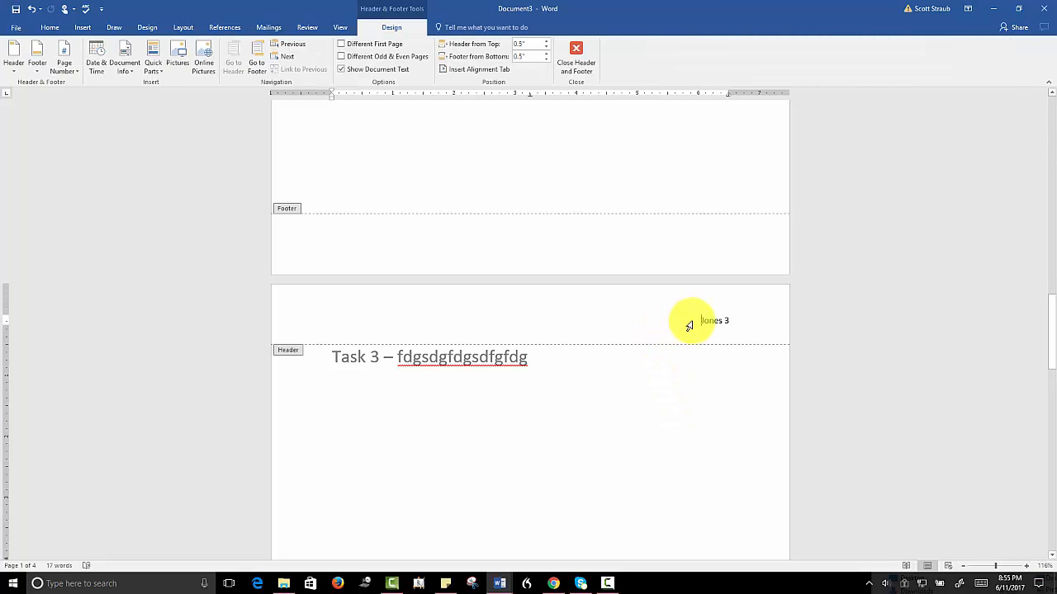
scroll(658, 373, down, 12)
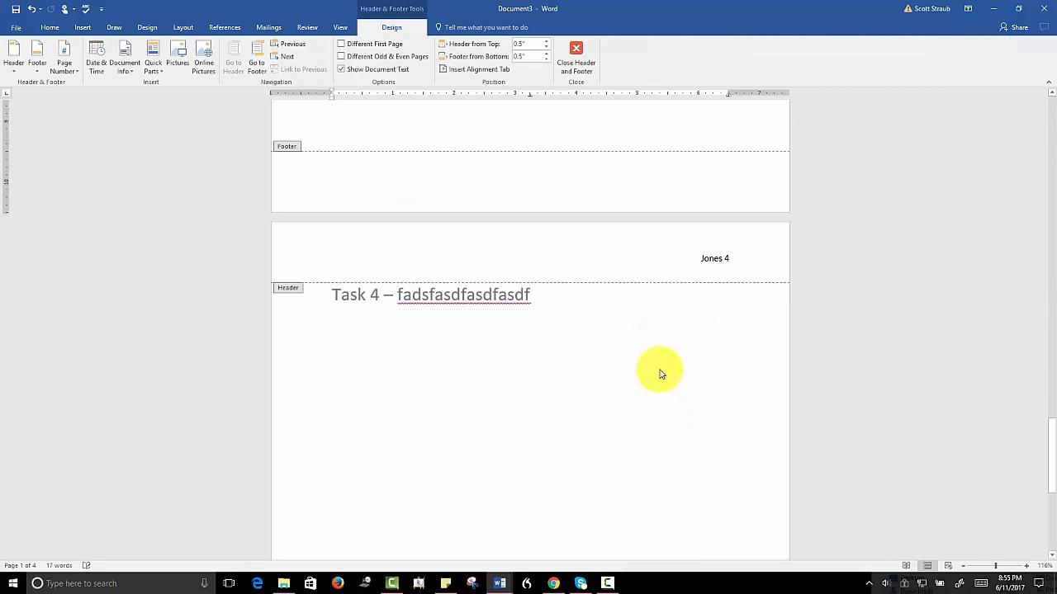
double_click(579, 358)
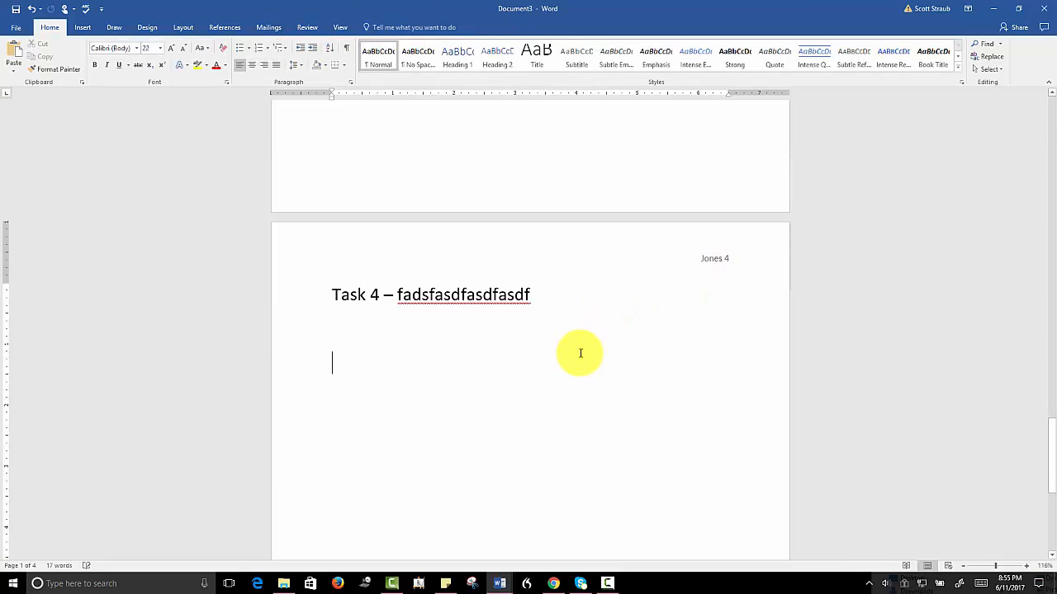
Reinsert the Plain Number 3 page number at the top of the pages with the last name before it, and return to the body.
scroll(580, 352, up, 20)
click(79, 29)
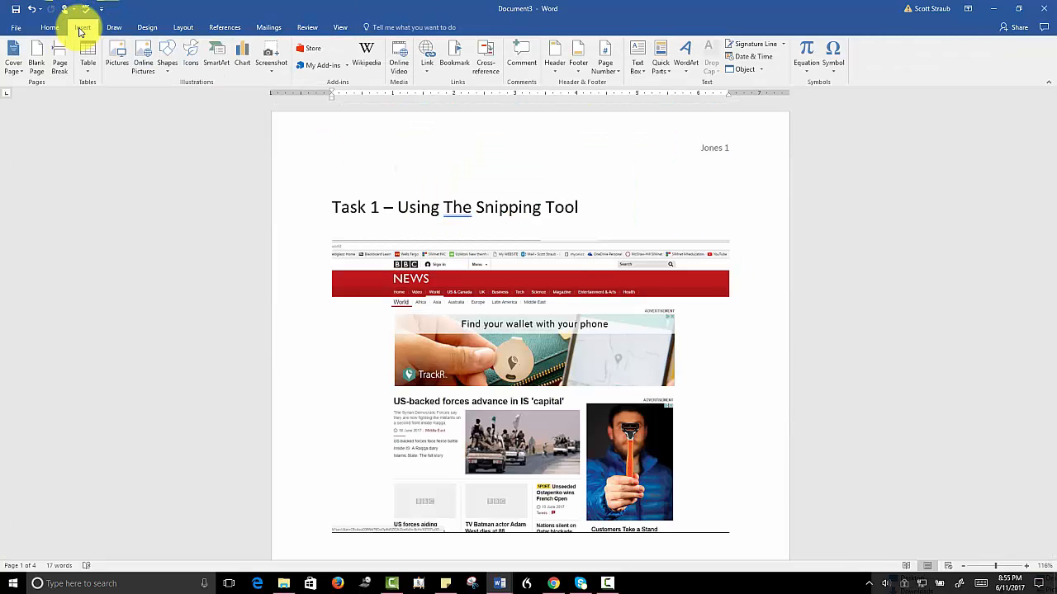
click(615, 73)
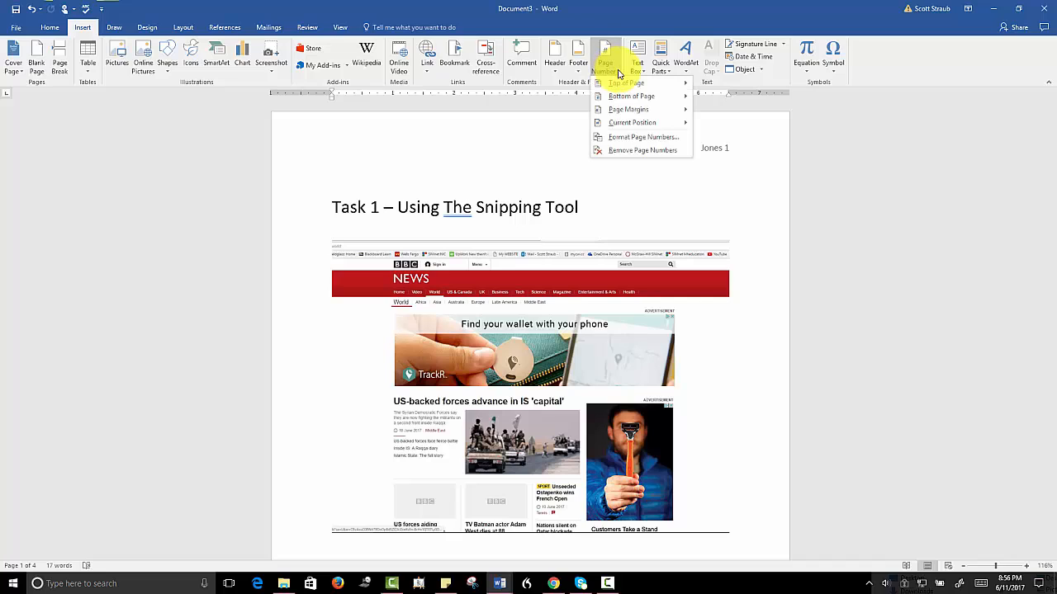
mouse_move(619, 83)
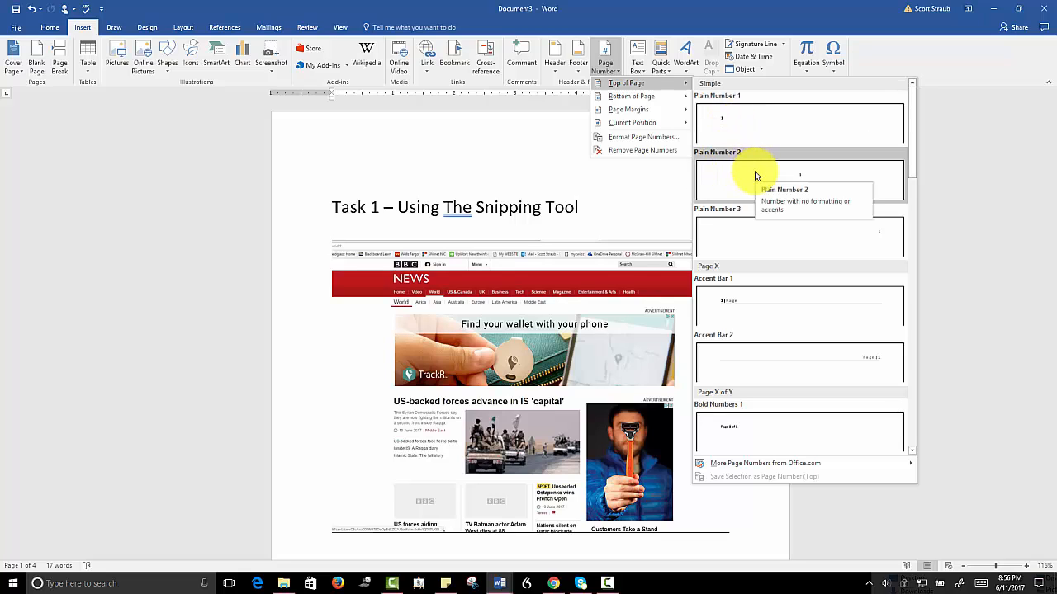
click(772, 231)
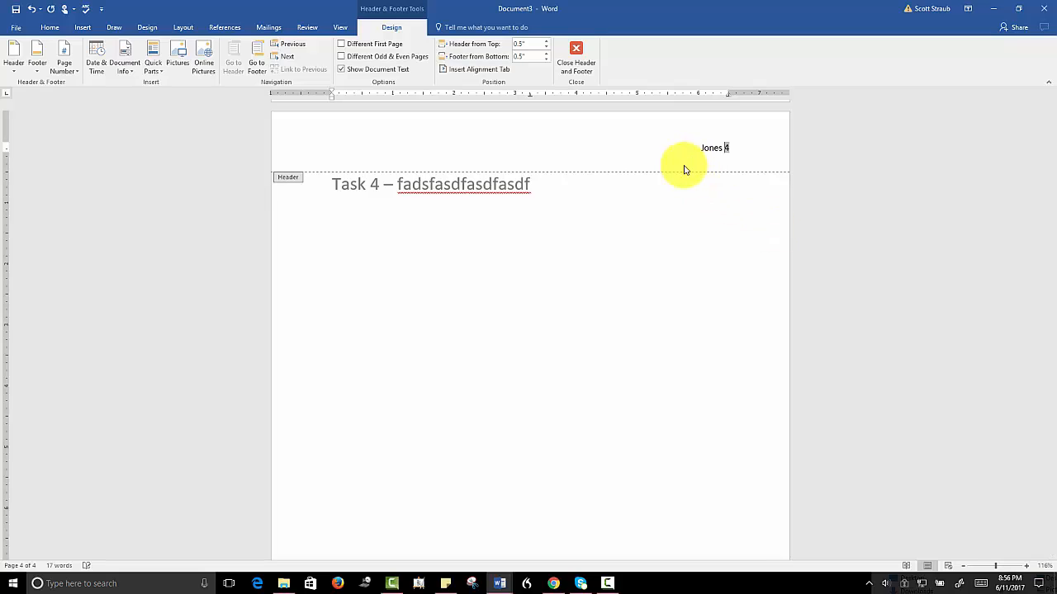
double_click(589, 220)
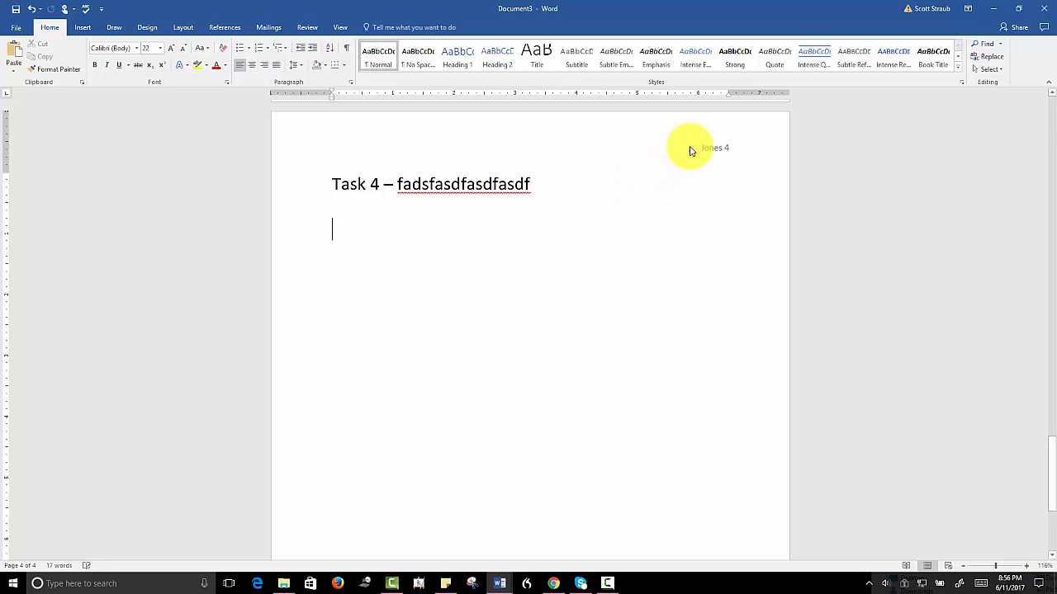
Check the numbered headers on the Task 1 and Task 2 pages and show the formatting marks again.
scroll(662, 191, up, 20)
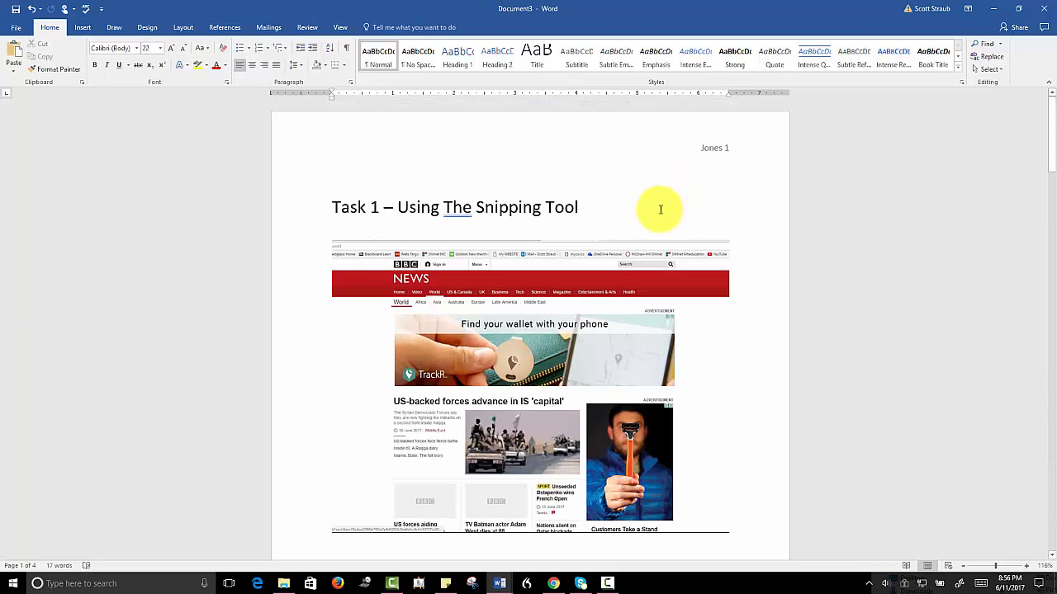
scroll(659, 210, down, 9)
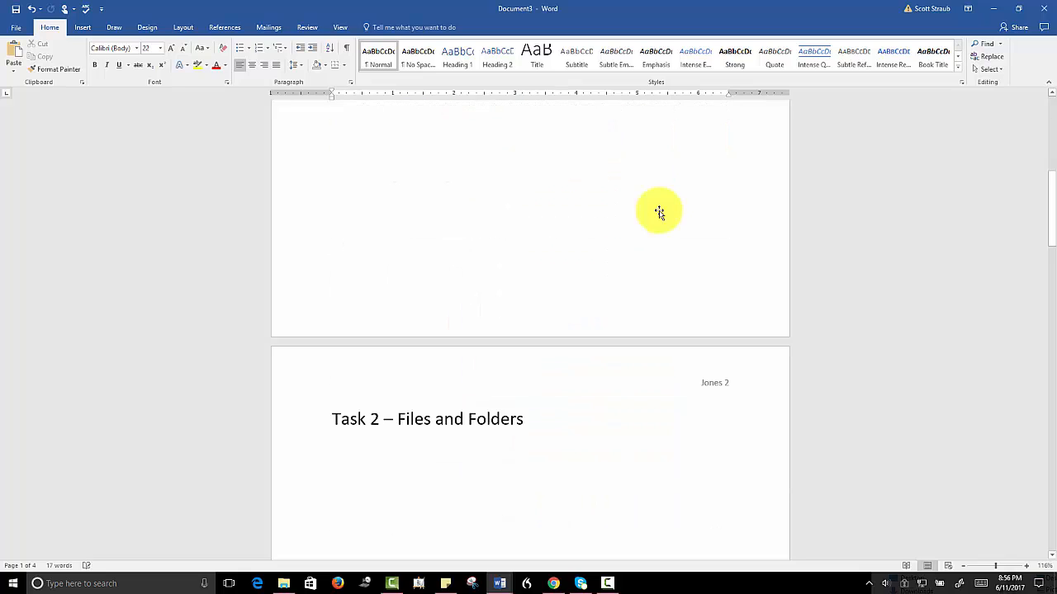
scroll(659, 209, up, 9)
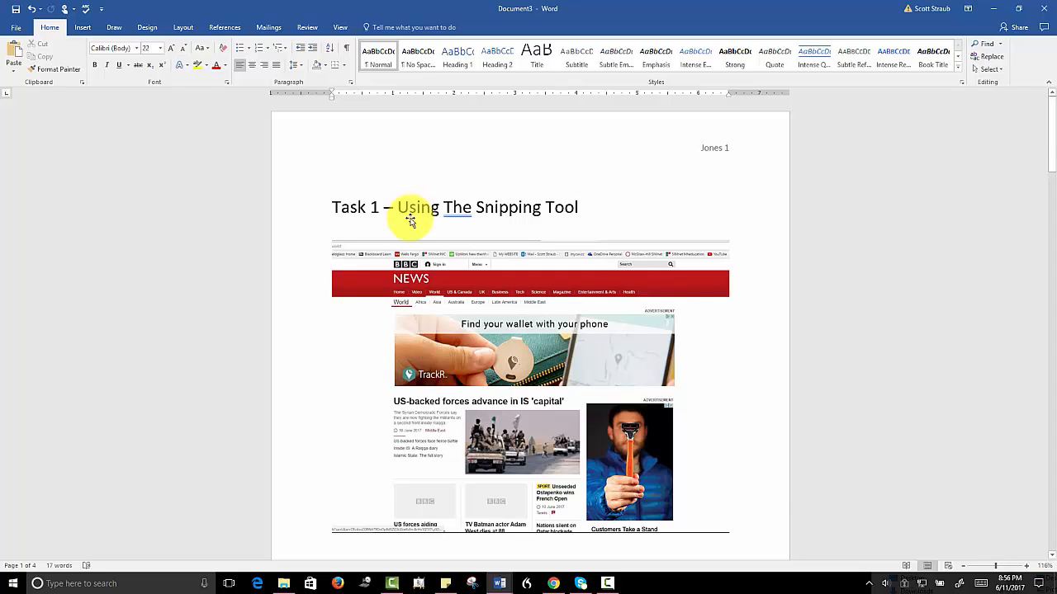
scroll(410, 219, down, 10)
scroll(410, 218, up, 10)
click(347, 50)
Examine the page breaks and paragraph marks below the task headings from page 1 through page 4.
scroll(431, 189, down, 4)
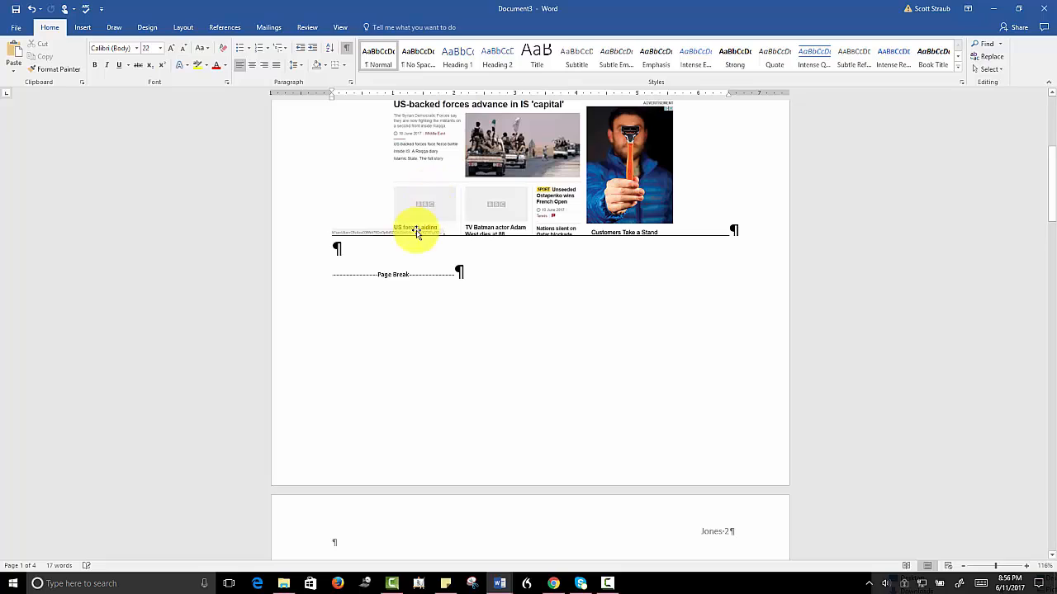
scroll(453, 277, down, 3)
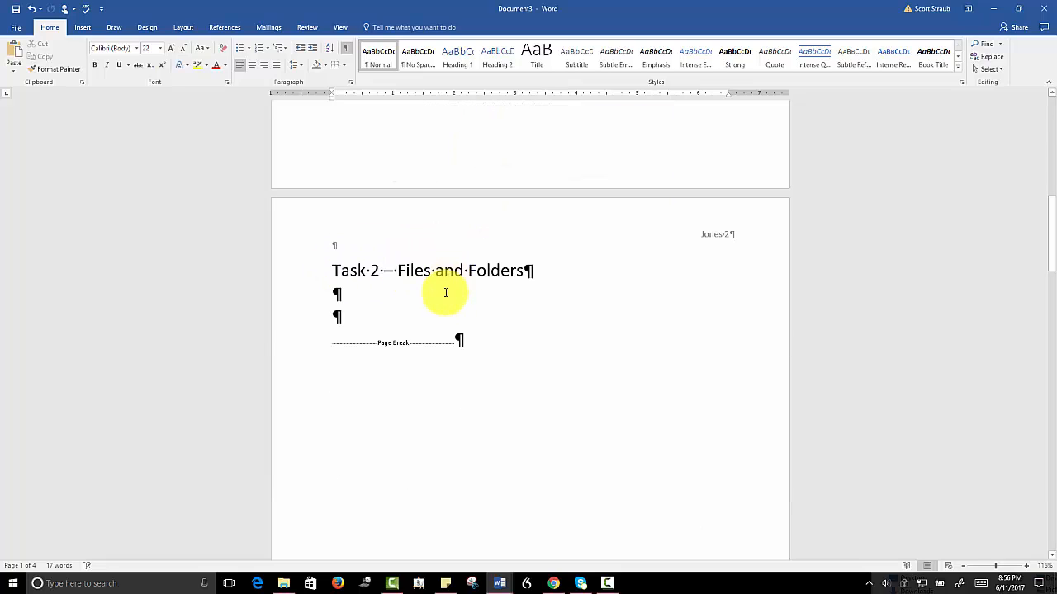
scroll(467, 342, down, 12)
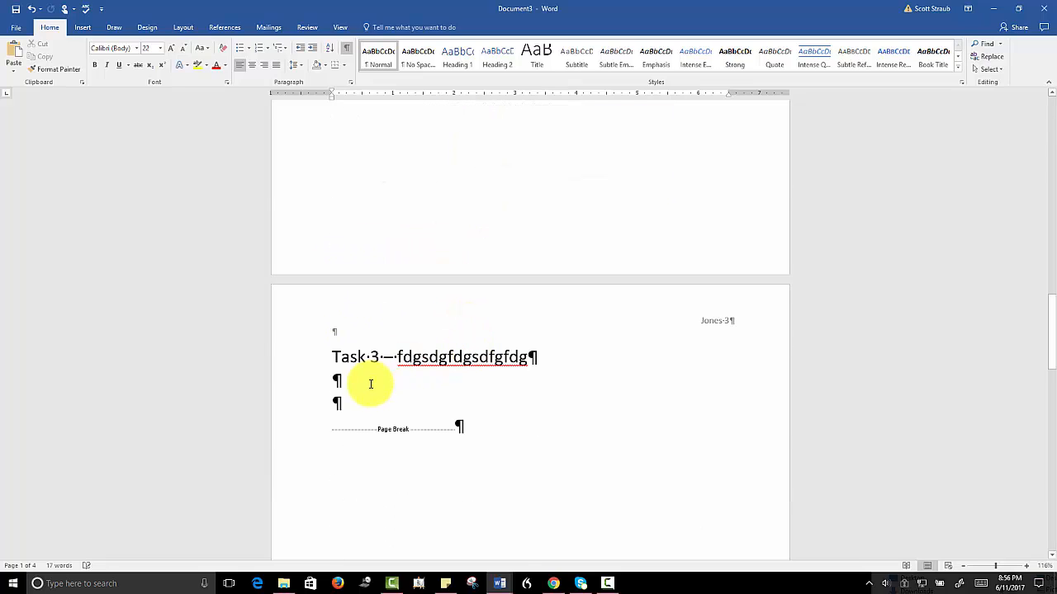
scroll(491, 421, down, 12)
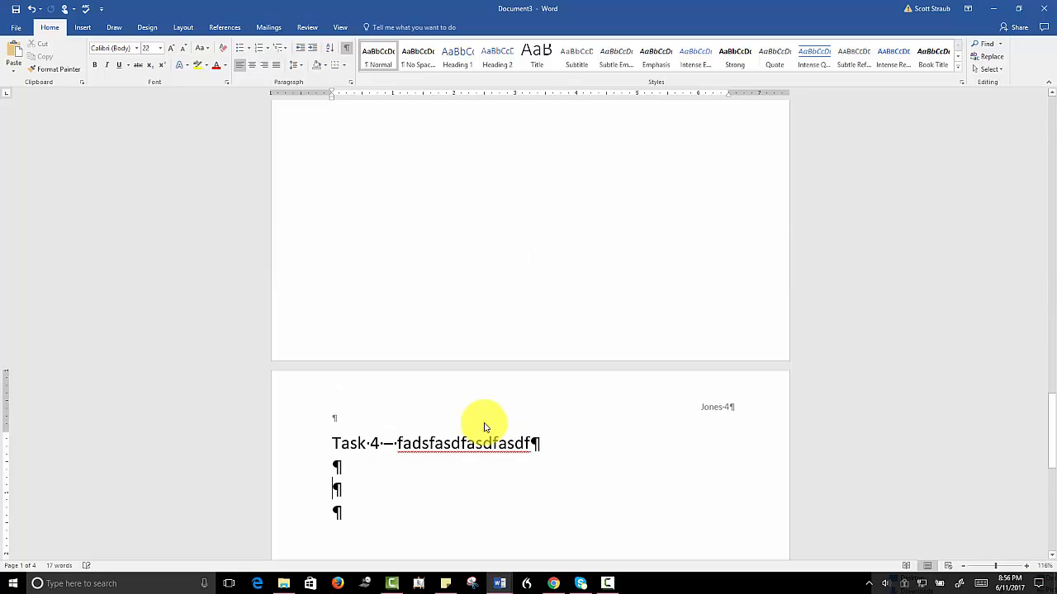
scroll(335, 415, down, 3)
scroll(498, 380, up, 18)
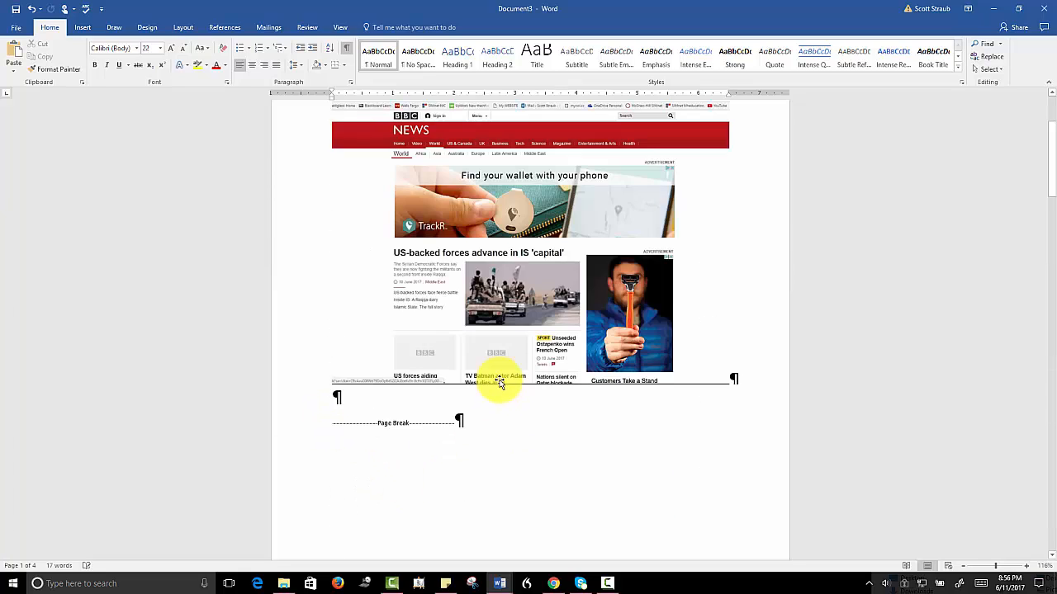
scroll(499, 384, up, 4)
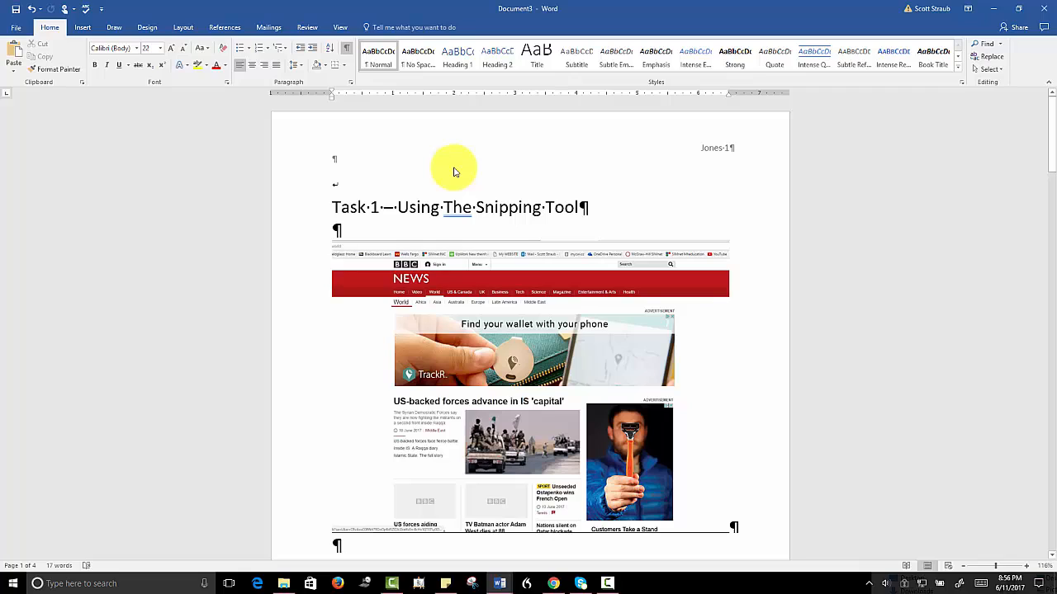